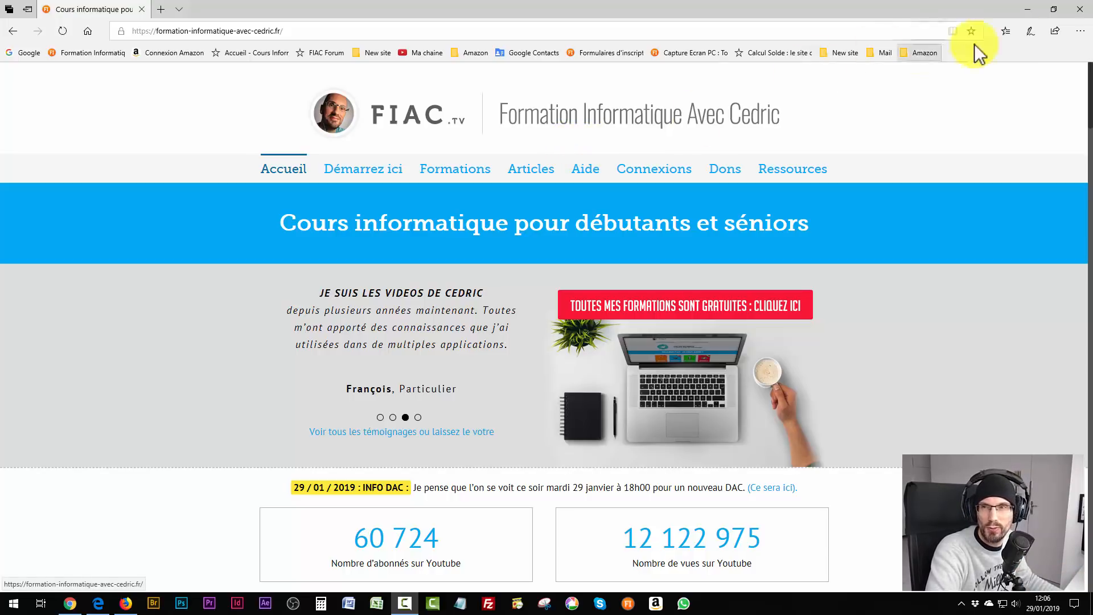
Minimize the browser and launch Oracle VM VirtualBox.
{"action": "left_click", "coordinate": [1027, 9]}
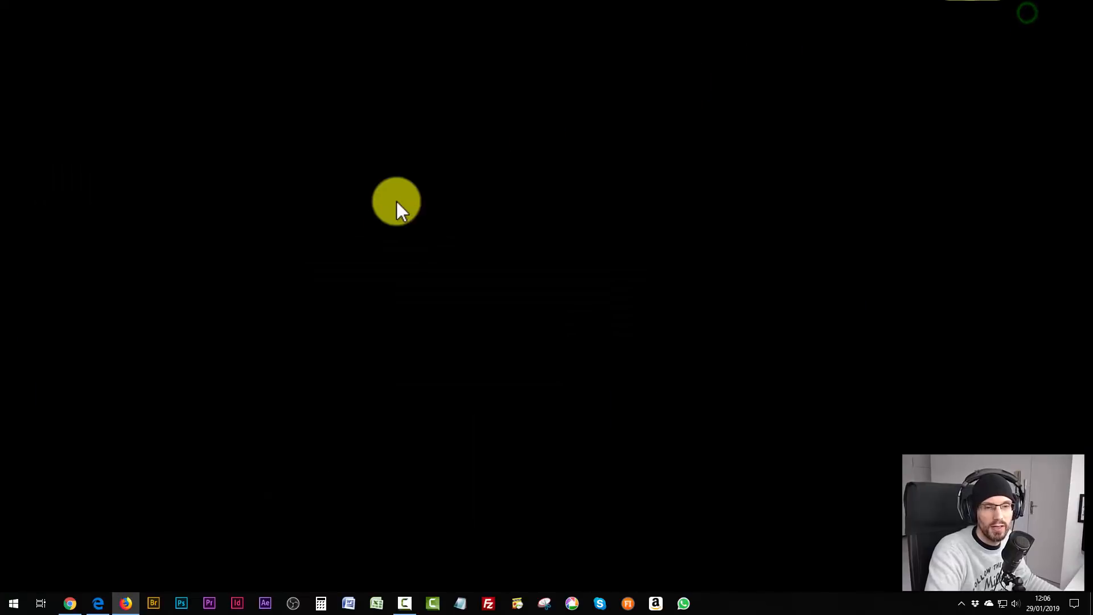
{"action": "left_click", "coordinate": [11, 603]}
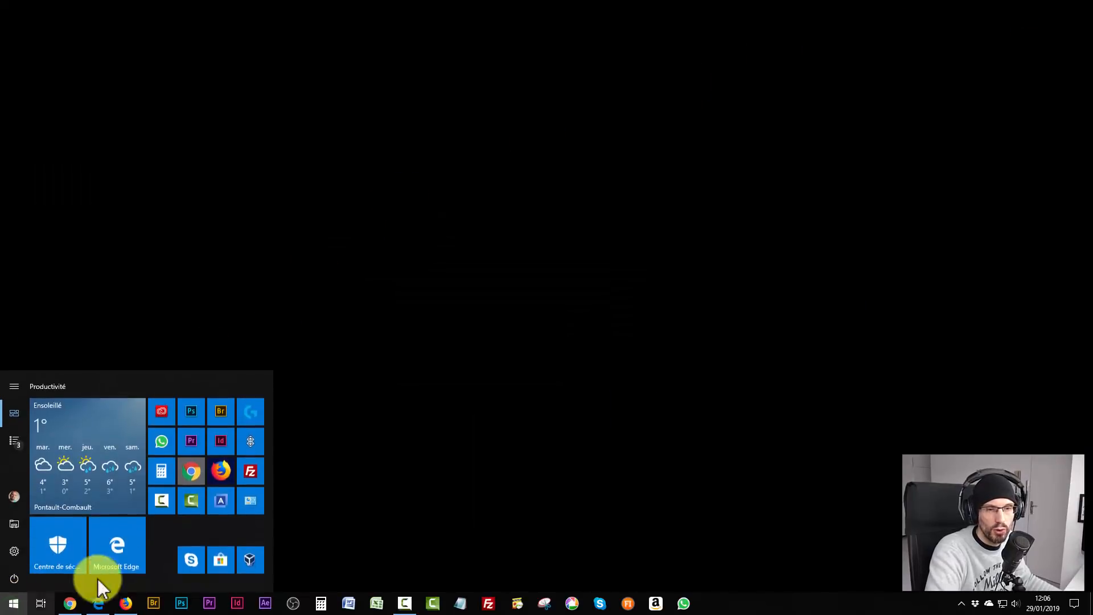
{"action": "left_click", "coordinate": [246, 565]}
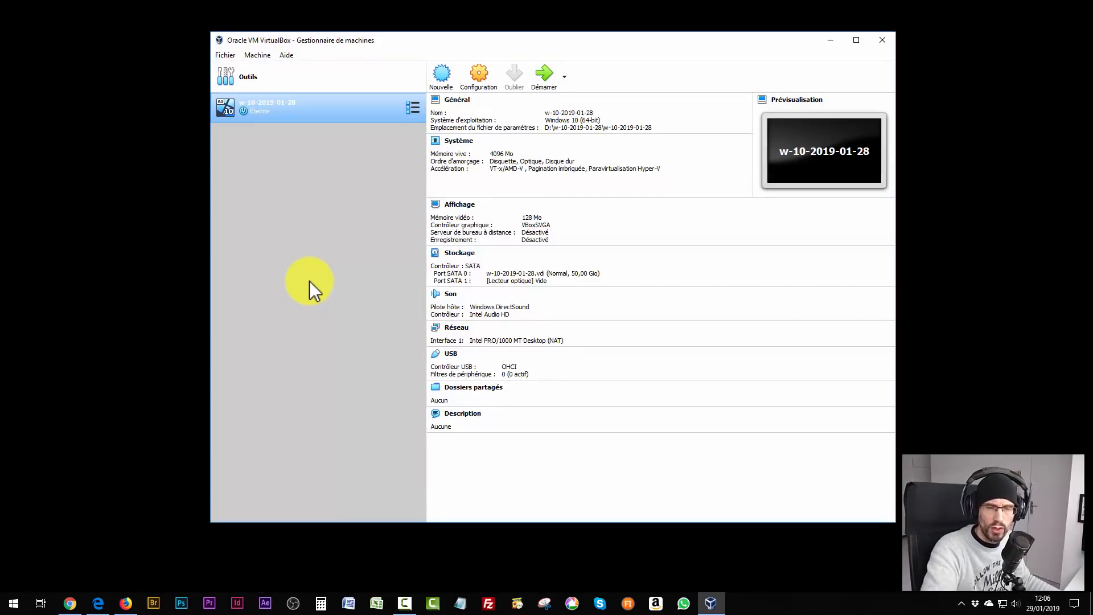
Check the installed VirtualBox version in its About information, and close it.
{"action": "left_click", "coordinate": [289, 50]}
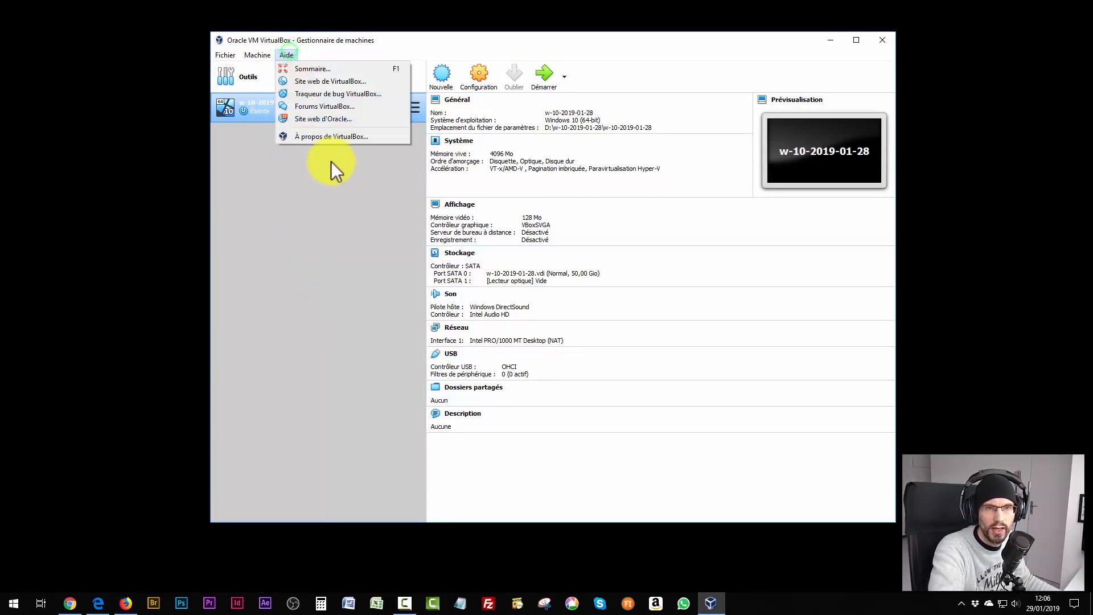
{"action": "left_click", "coordinate": [326, 138]}
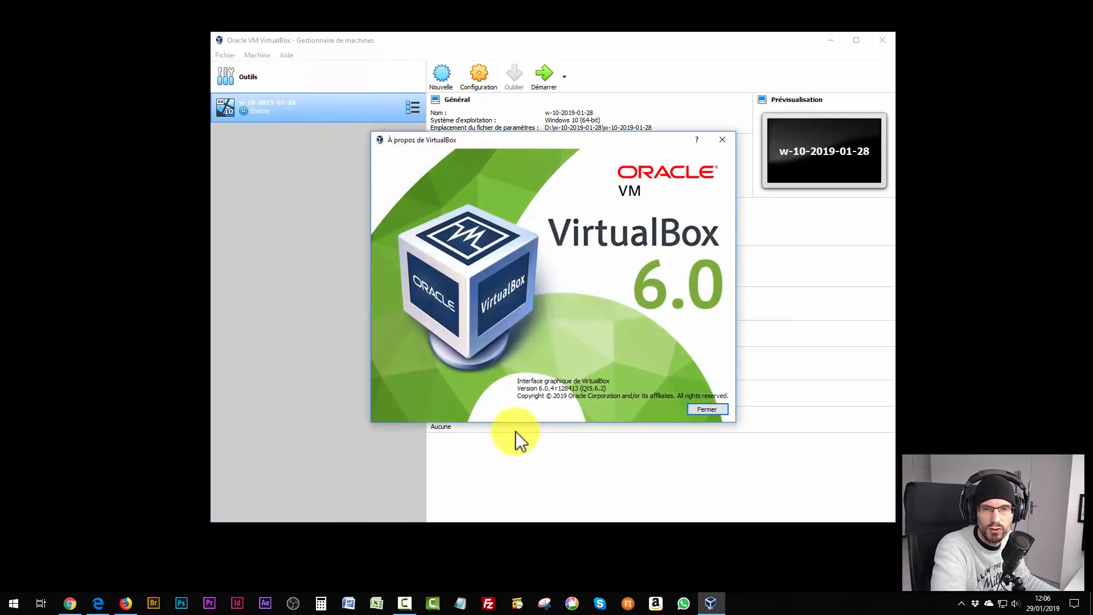
{"action": "left_click", "coordinate": [721, 142]}
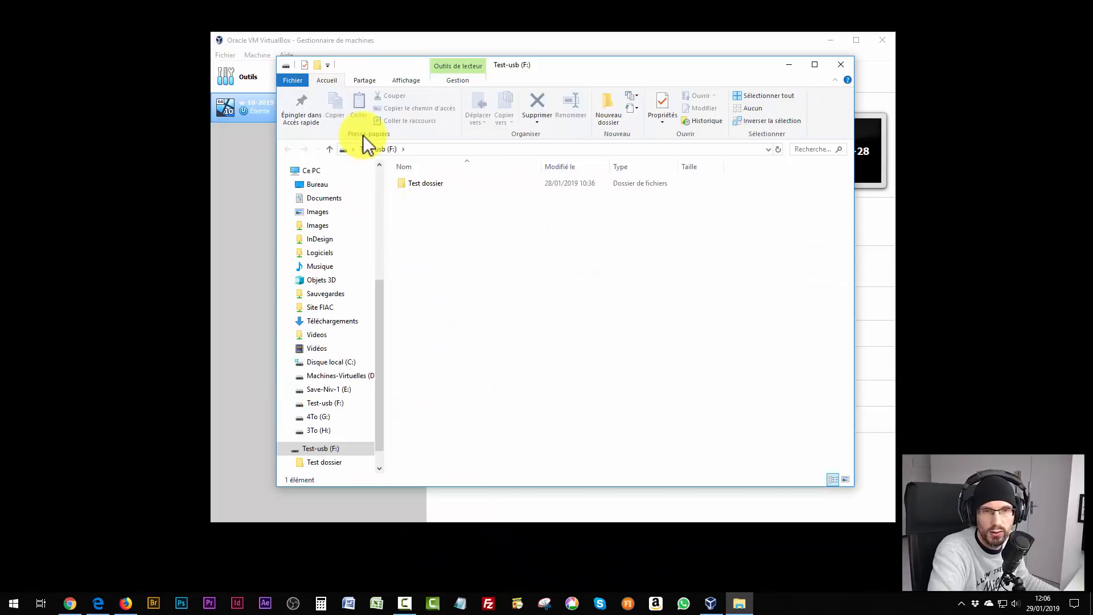
Look through the Test-usb (F:) drive on the host, view bien.txt in Test dossier, and close both windows.
{"action": "left_click", "coordinate": [840, 65]}
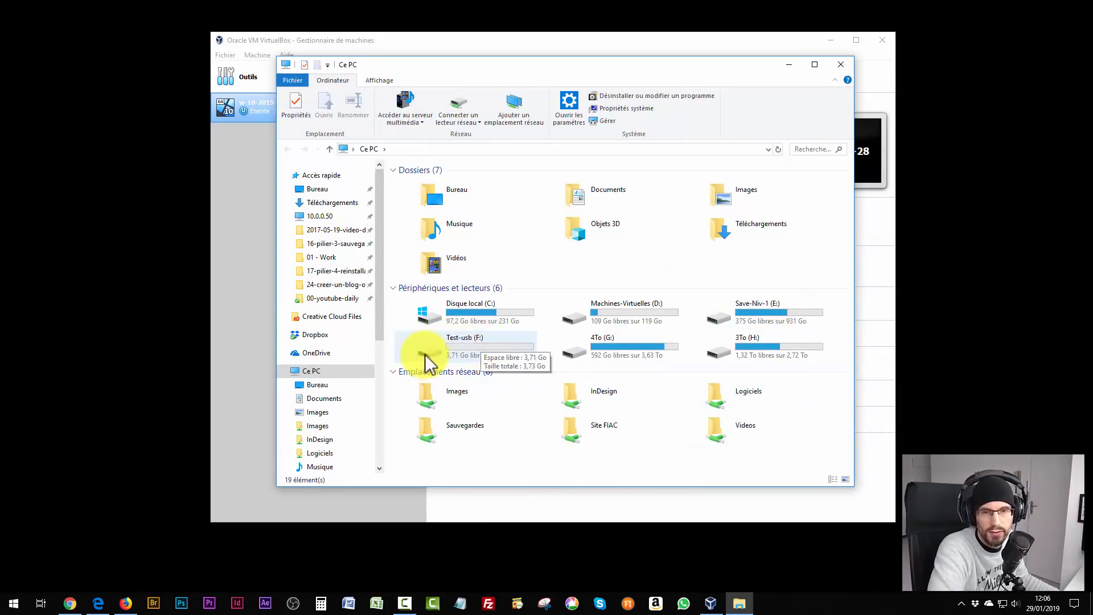
{"action": "double_click", "coordinate": [470, 347]}
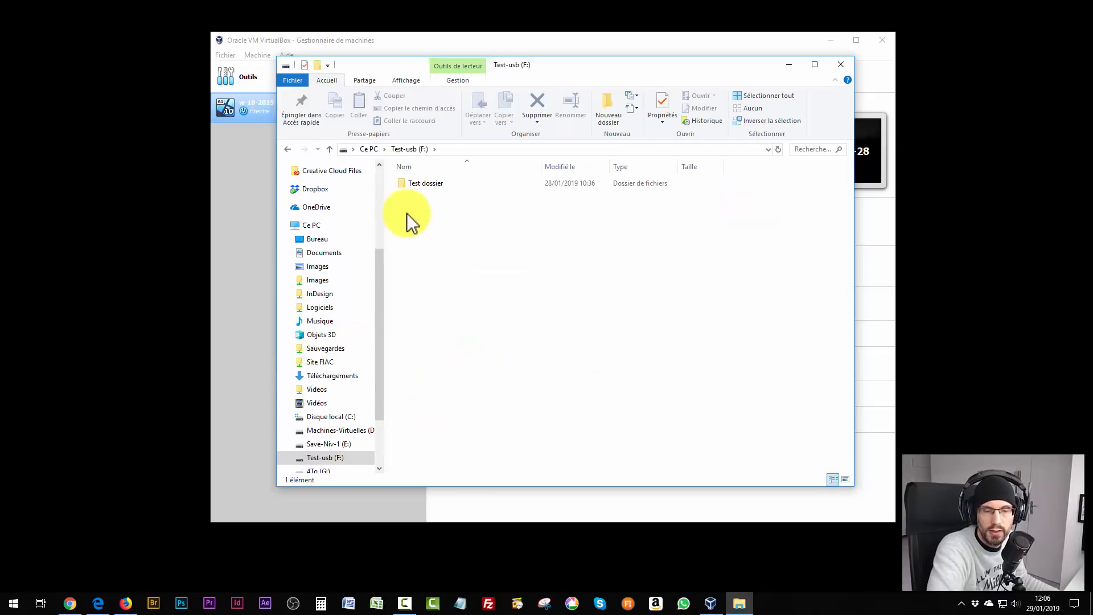
{"action": "double_click", "coordinate": [413, 185]}
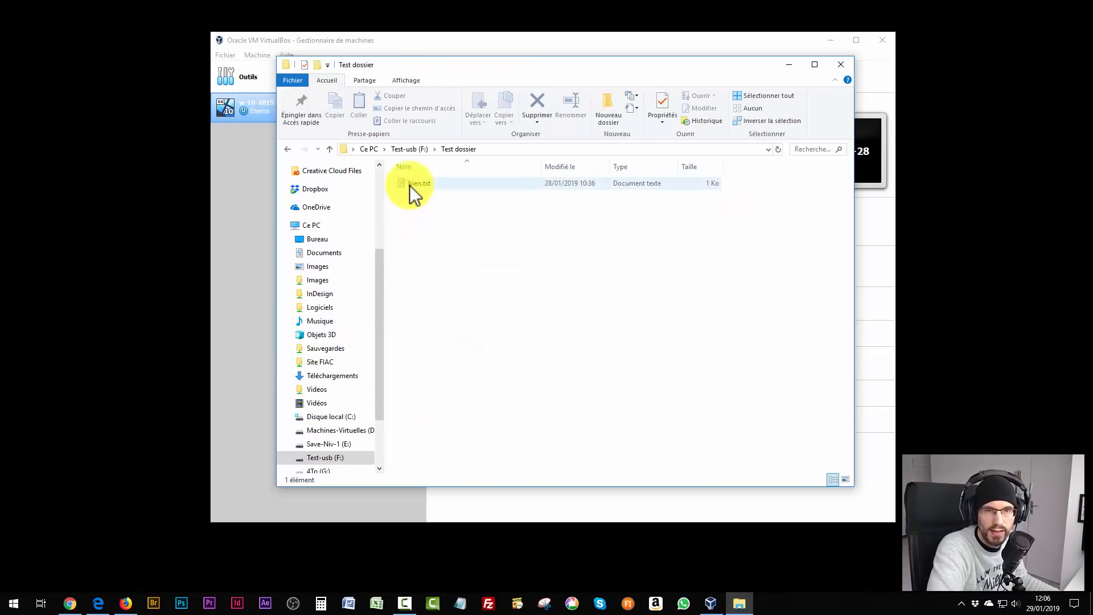
{"action": "double_click", "coordinate": [409, 184]}
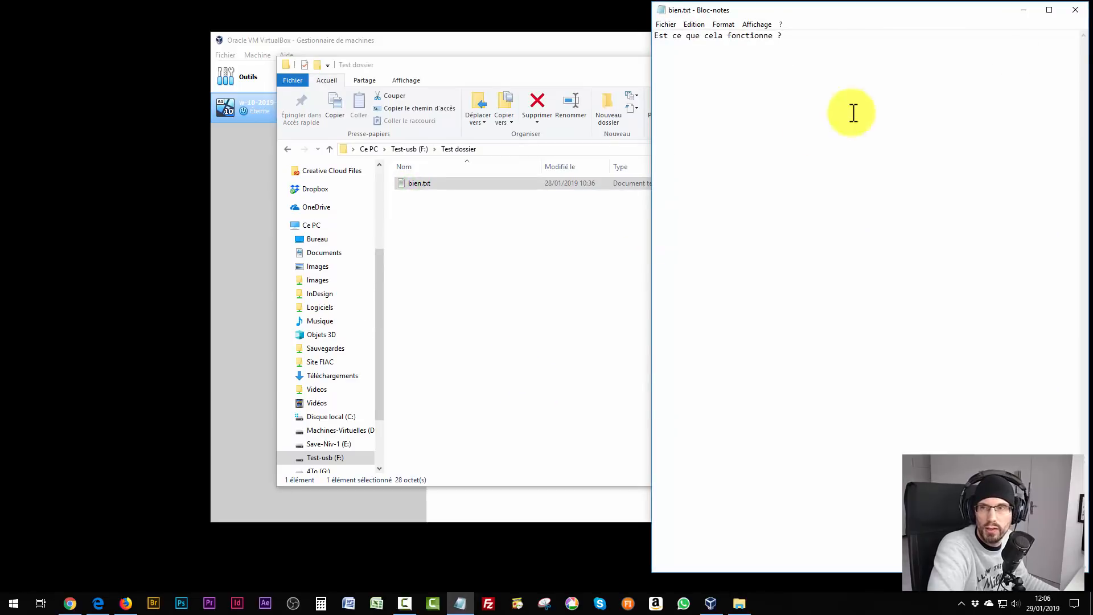
{"action": "left_click", "coordinate": [1075, 9]}
{"action": "left_click", "coordinate": [842, 68]}
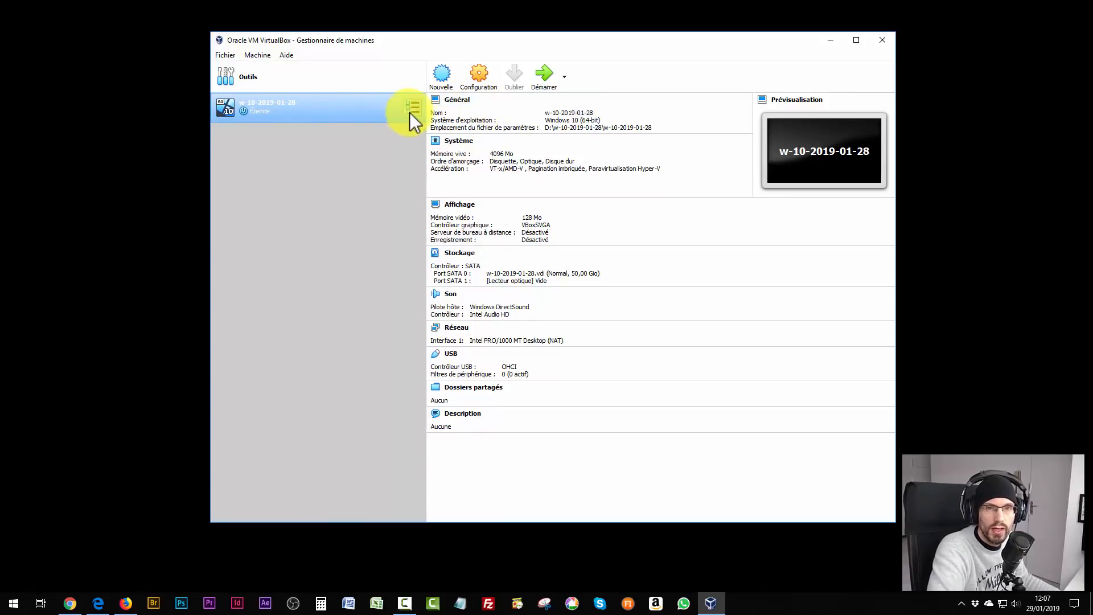
{"action": "left_click", "coordinate": [481, 74]}
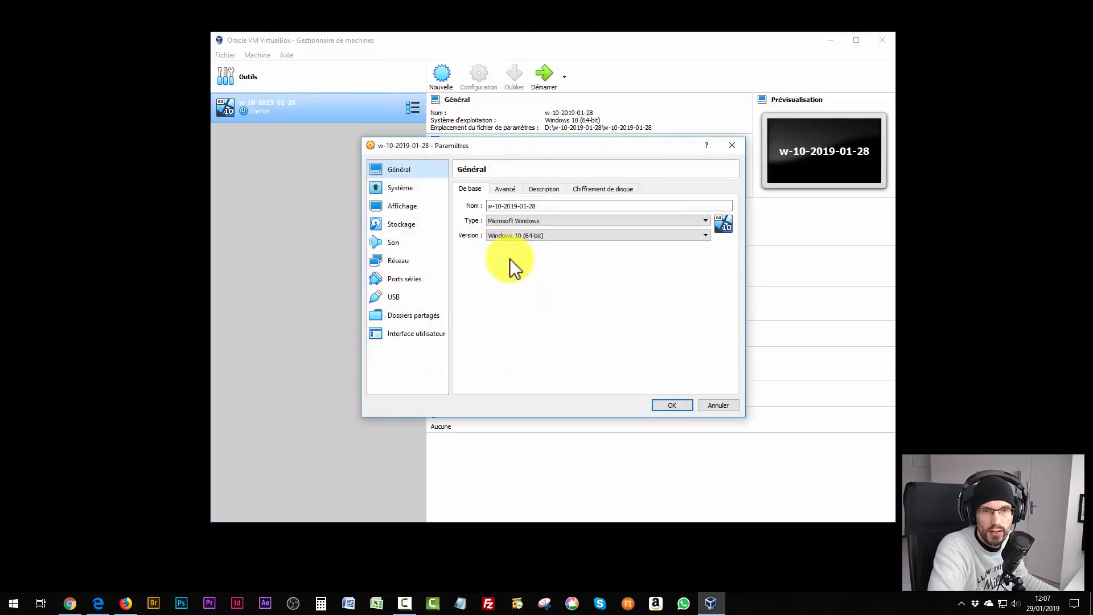
{"action": "left_click", "coordinate": [393, 297]}
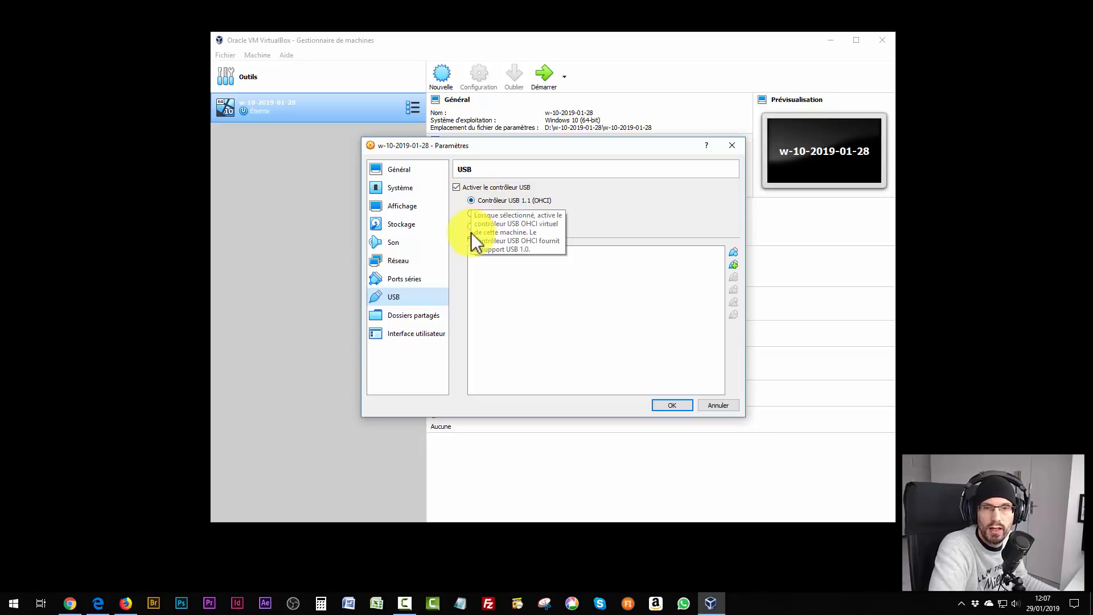
{"action": "left_click", "coordinate": [472, 213]}
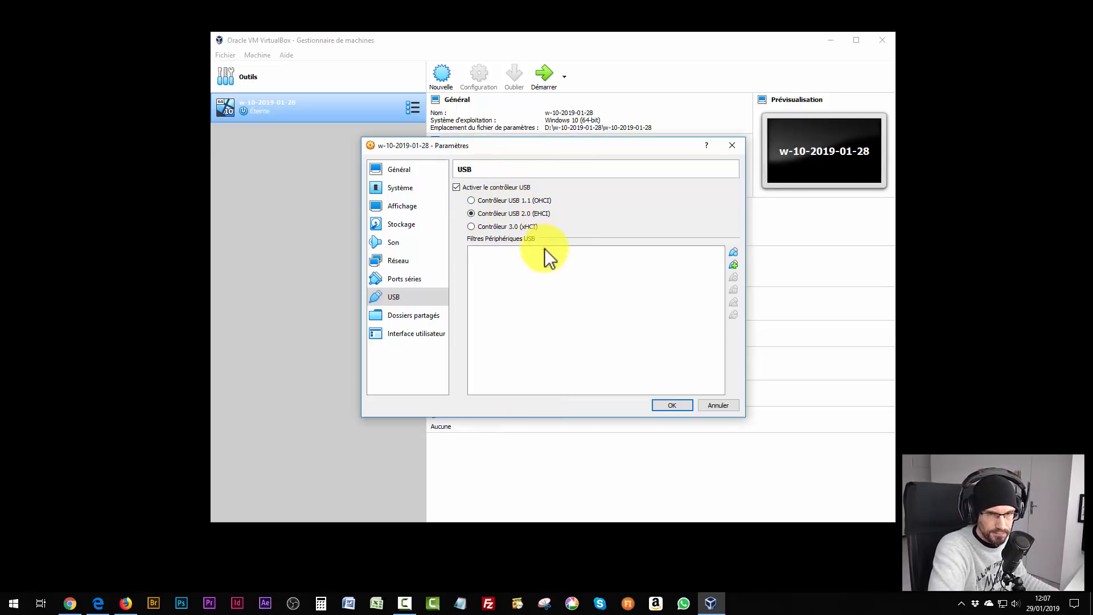
{"action": "left_click", "coordinate": [471, 200]}
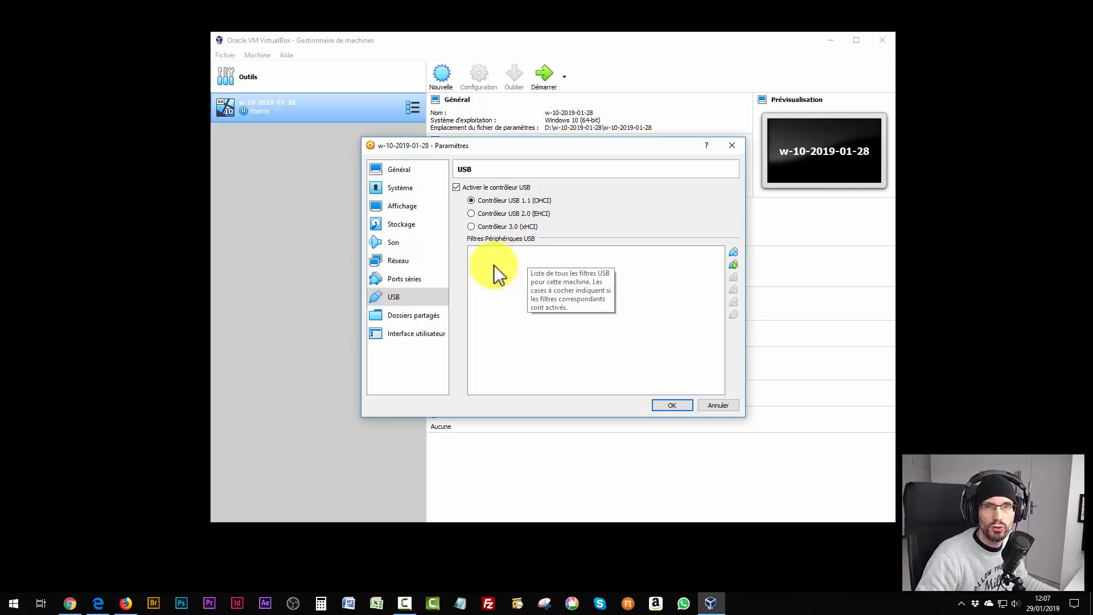
Switch to Edge and search Google for "virtualbox wiki download".
{"action": "left_click", "coordinate": [97, 603]}
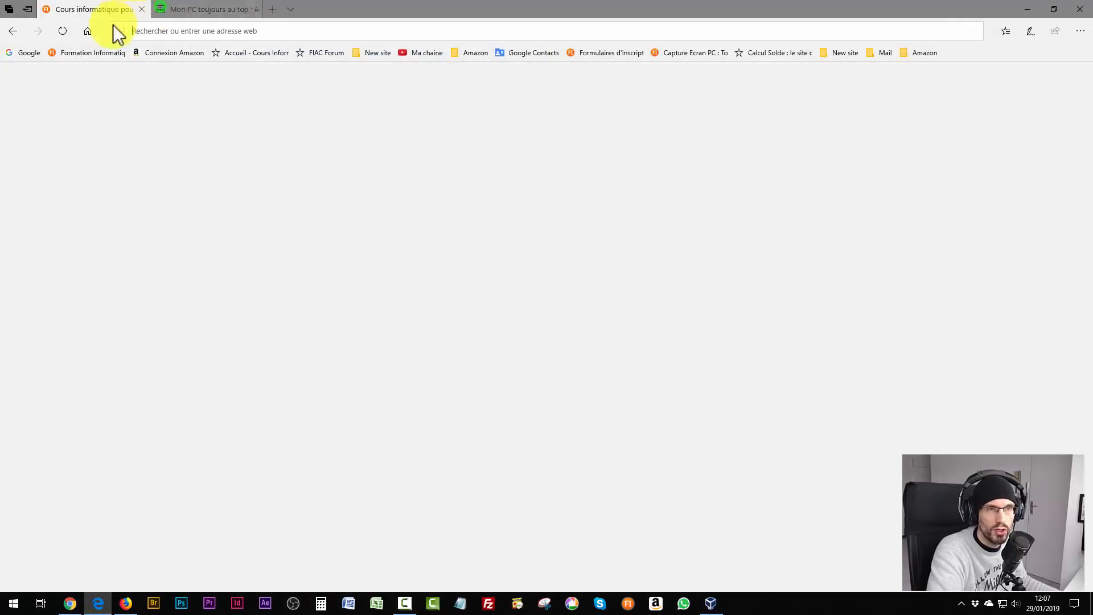
{"action": "left_click", "coordinate": [87, 31]}
{"action": "left_click", "coordinate": [411, 253]}
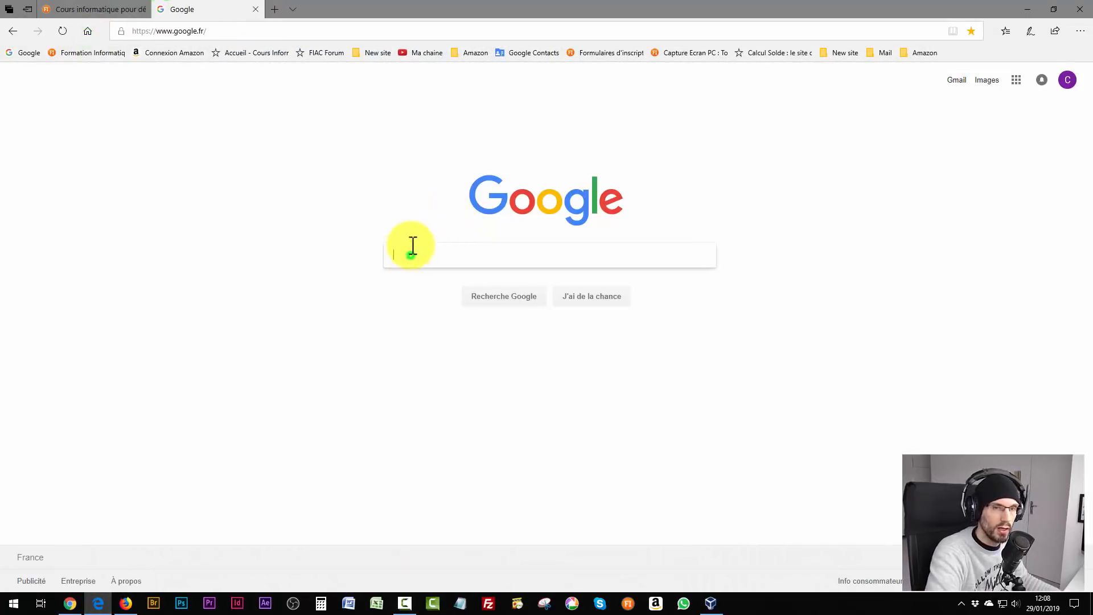
{"action": "type", "text": "virtual"}
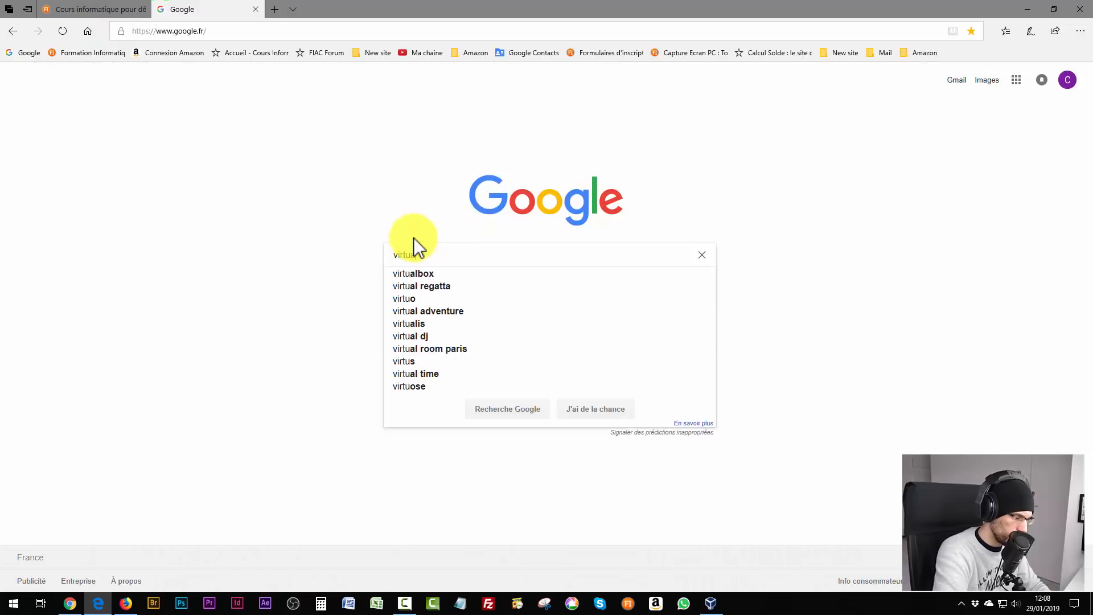
{"action": "type", "text": "box "}
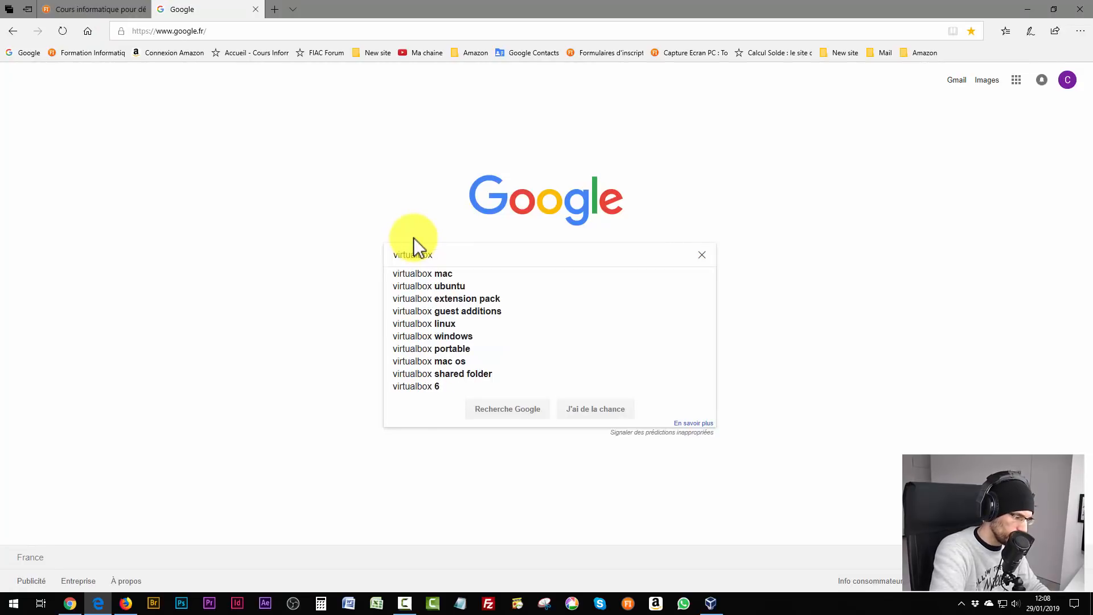
{"action": "type", "text": "wiki do"}
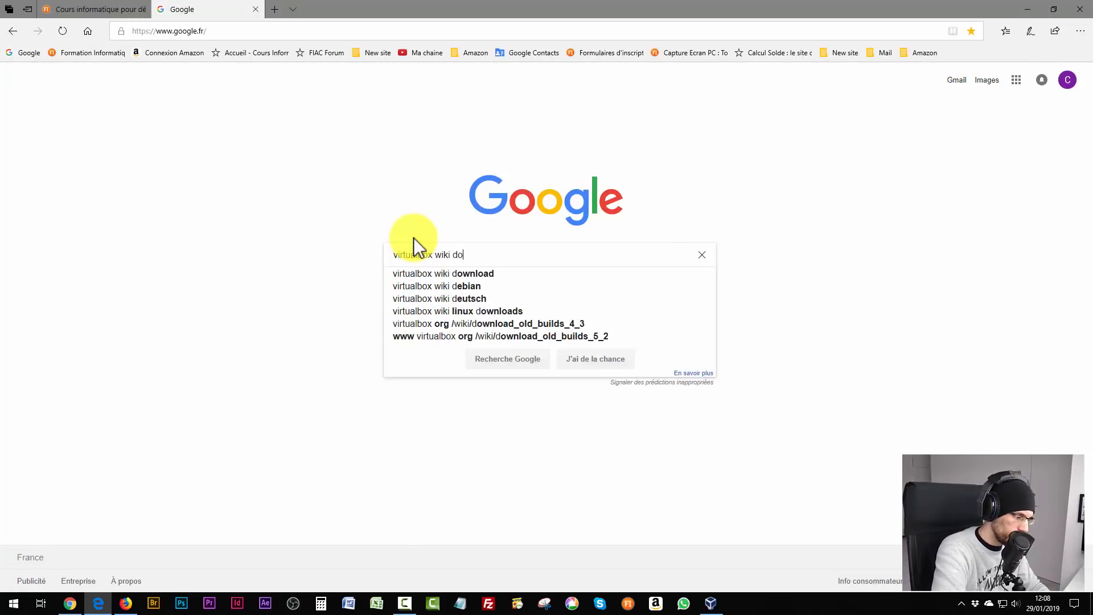
{"action": "type", "text": "wnload"}
{"action": "key", "text": "Return"}
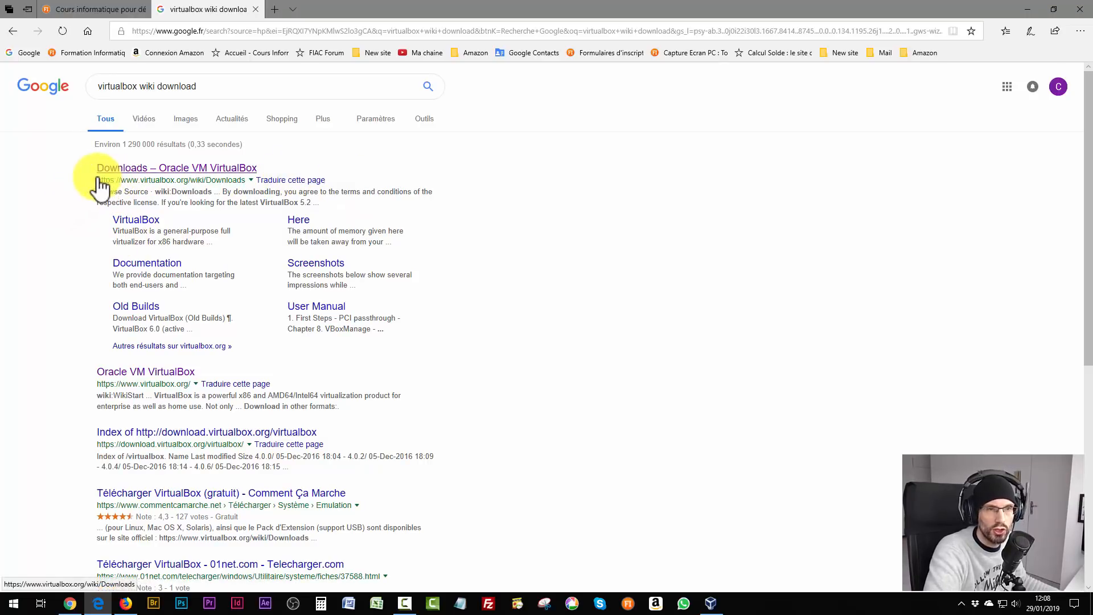
Open the official VirtualBox Downloads page and download the 6.0.4 Extension Pack for all supported platforms.
{"action": "left_click", "coordinate": [179, 169]}
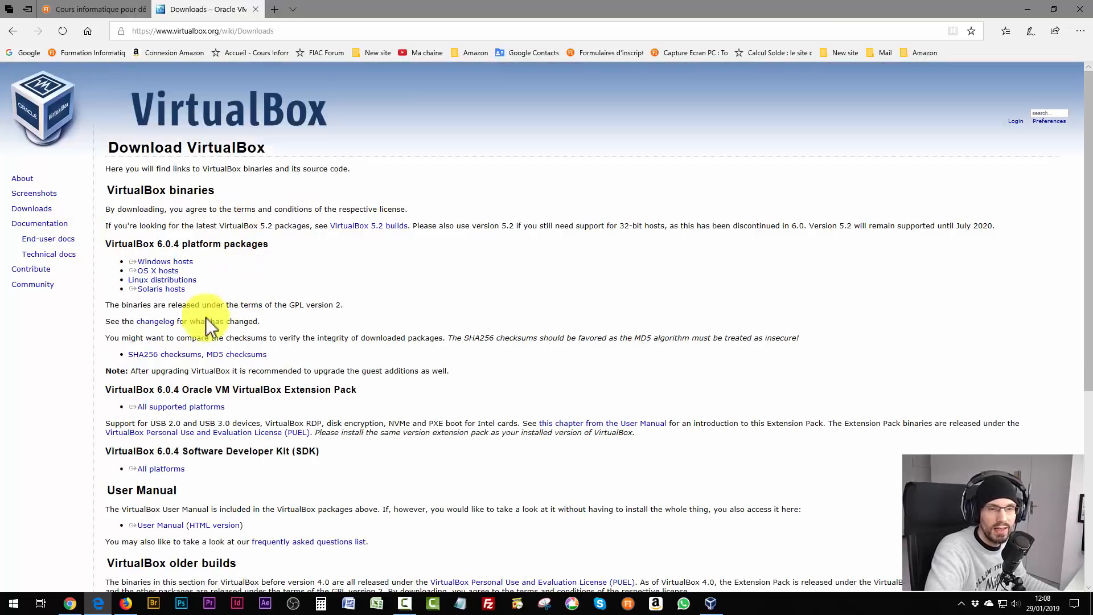
{"action": "double_click", "coordinate": [108, 392]}
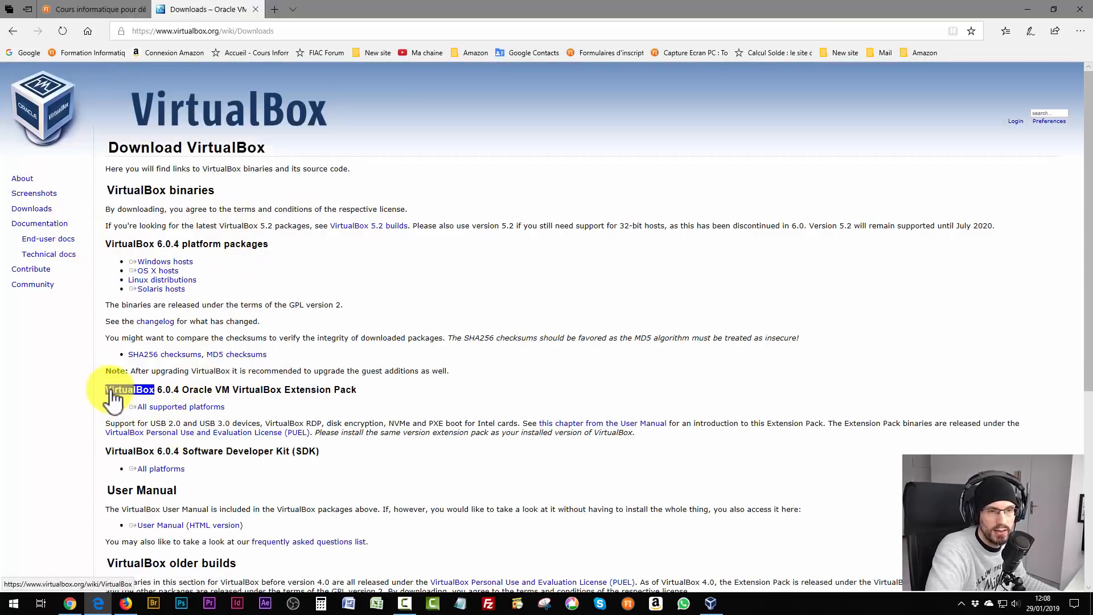
{"action": "left_click", "coordinate": [164, 391]}
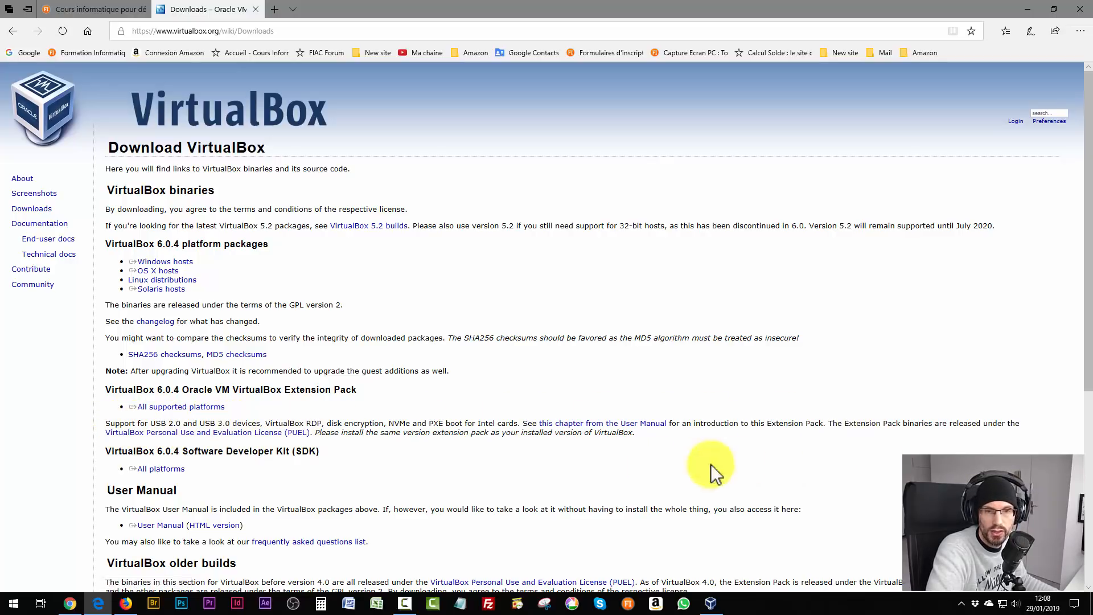
{"action": "left_click", "coordinate": [184, 470]}
{"action": "left_click", "coordinate": [151, 435]}
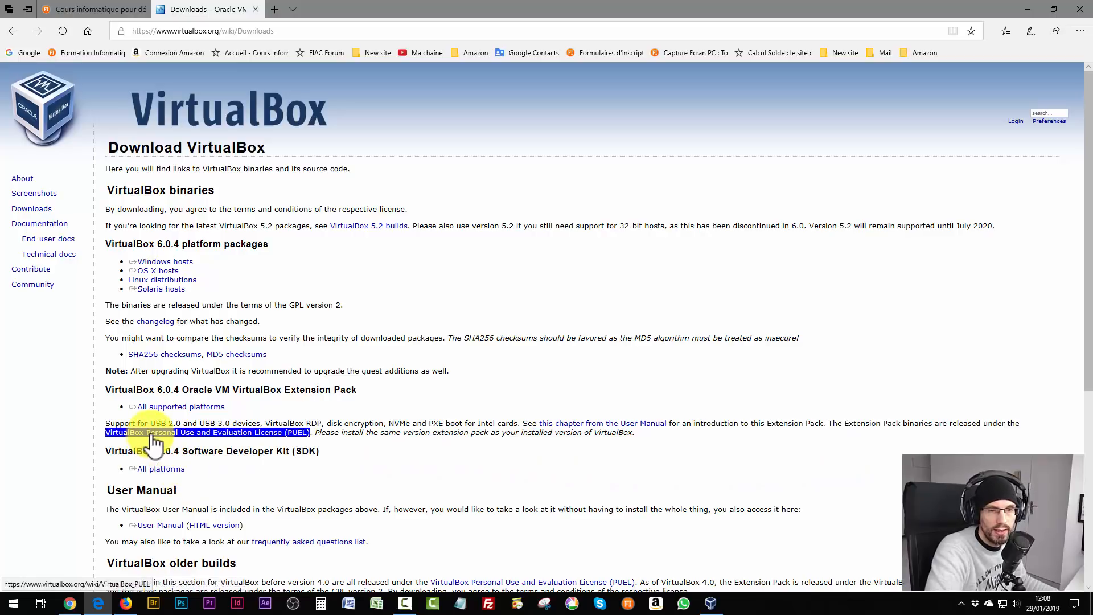
{"action": "left_click", "coordinate": [187, 408]}
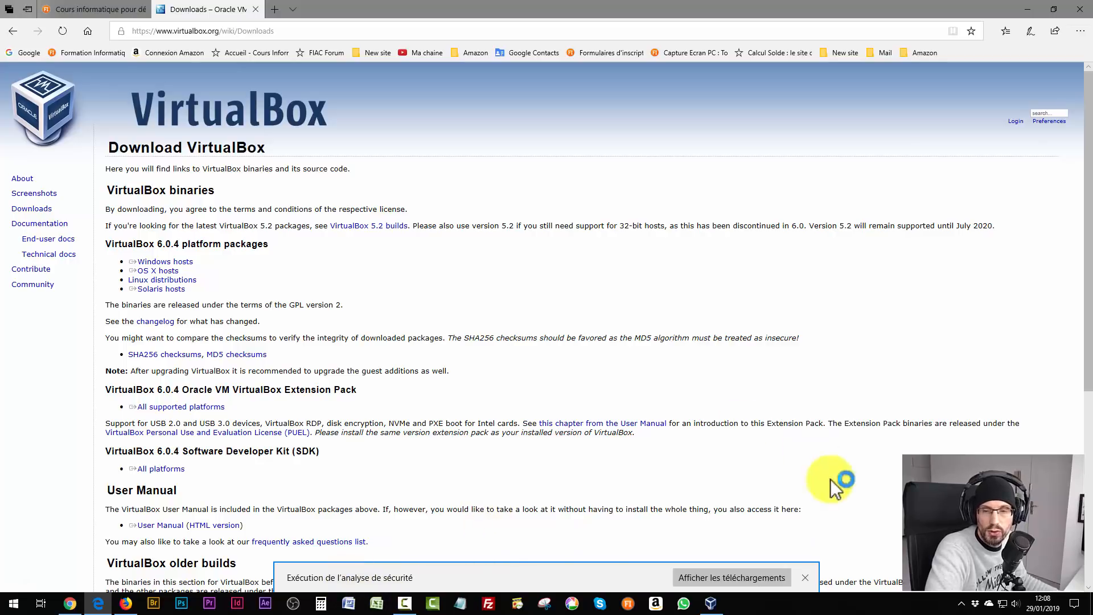
{"action": "left_click", "coordinate": [806, 575]}
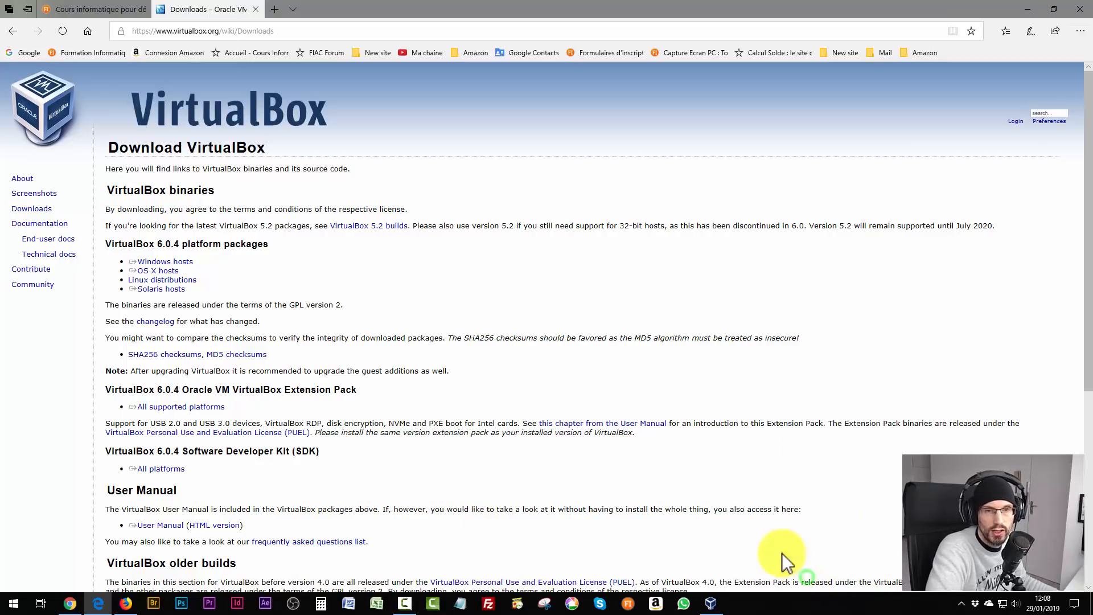
Minimize the browser, discard the open virtual machine settings and close VirtualBox.
{"action": "left_click", "coordinate": [1030, 12]}
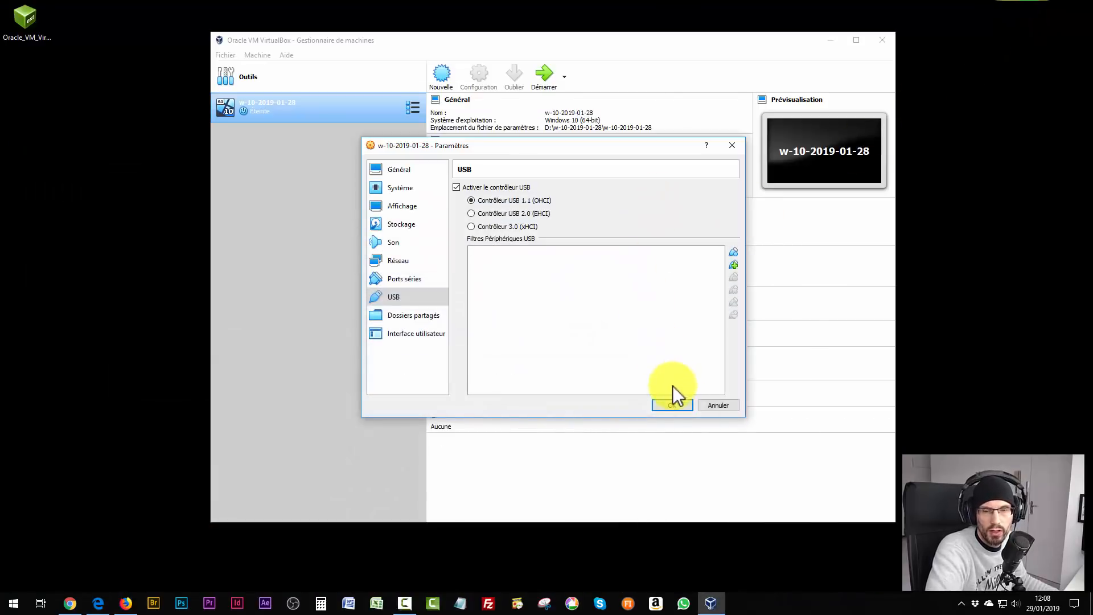
{"action": "left_click", "coordinate": [726, 404]}
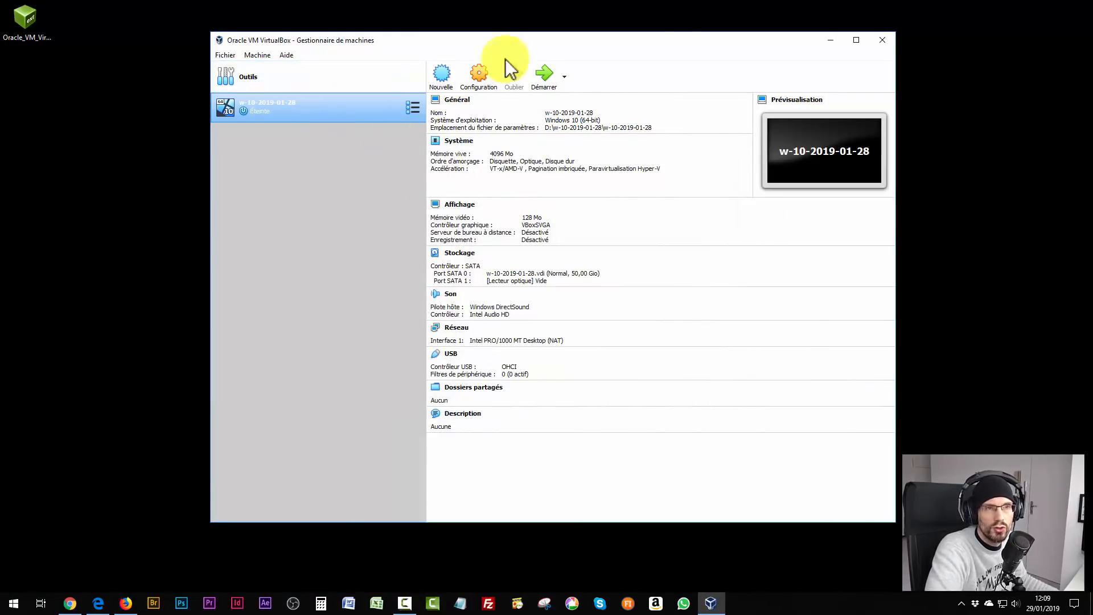
{"action": "left_click", "coordinate": [886, 39]}
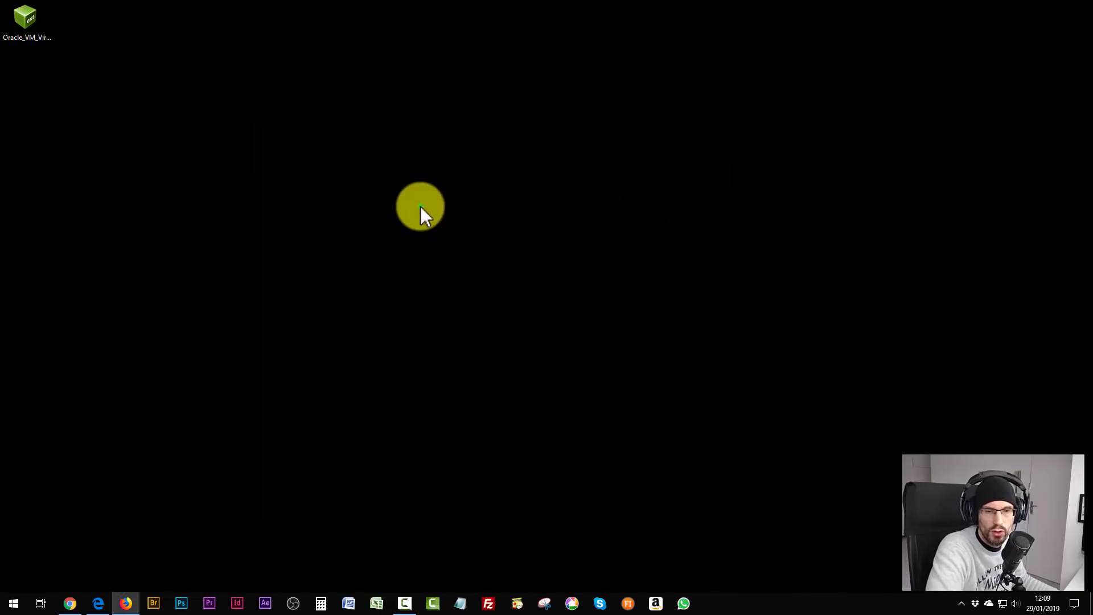
{"action": "left_click", "coordinate": [420, 206]}
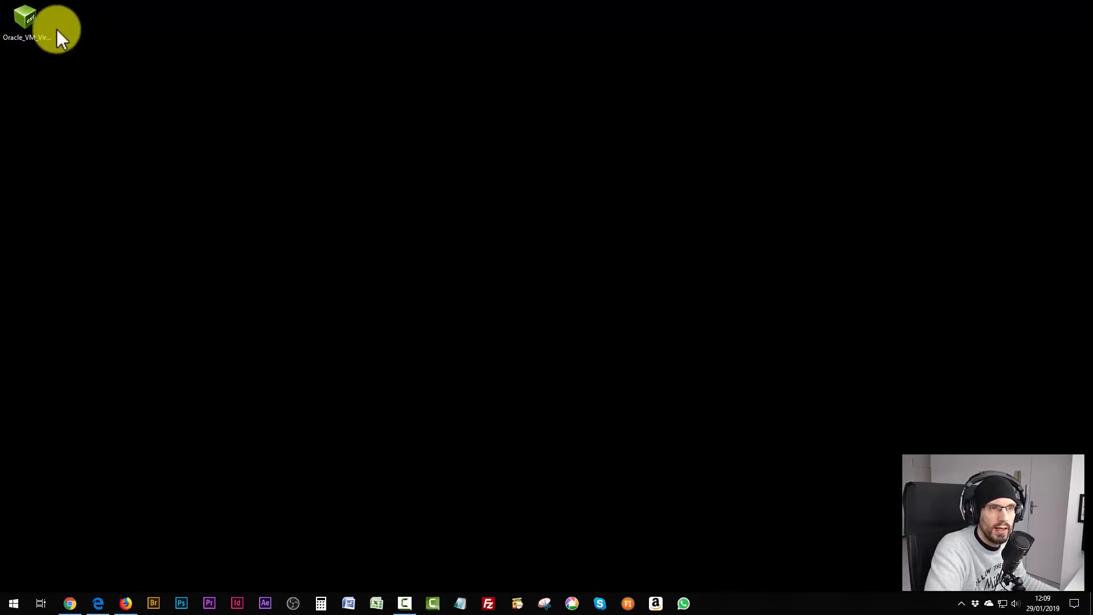
Launch the downloaded Extension Pack file from the desktop, update the installed extension to 6.0.4 and accept its licence agreement.
{"action": "double_click", "coordinate": [25, 23]}
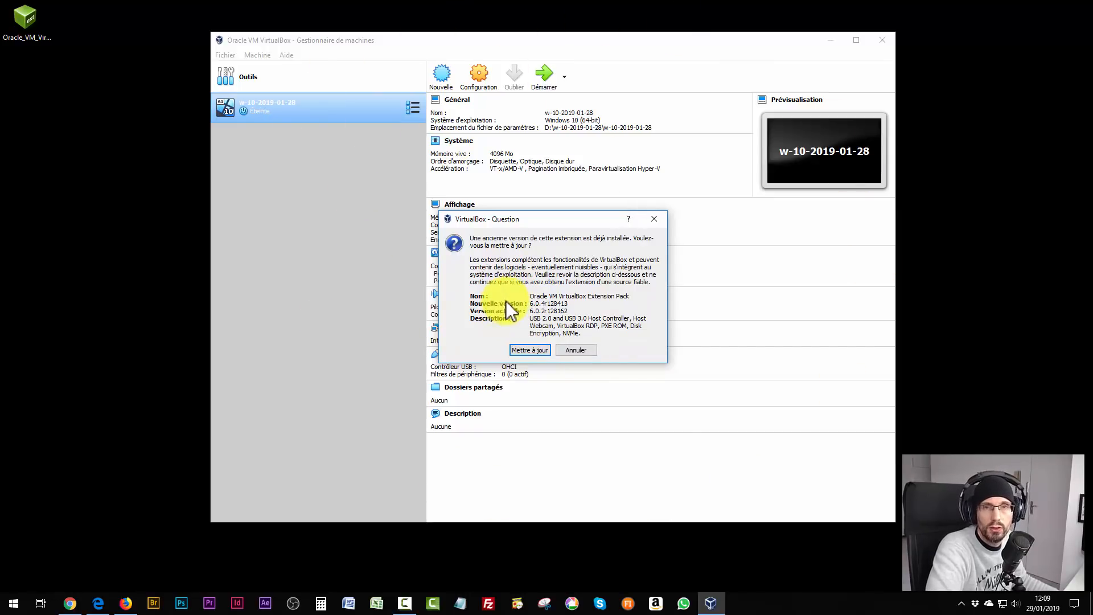
{"action": "left_click", "coordinate": [524, 350]}
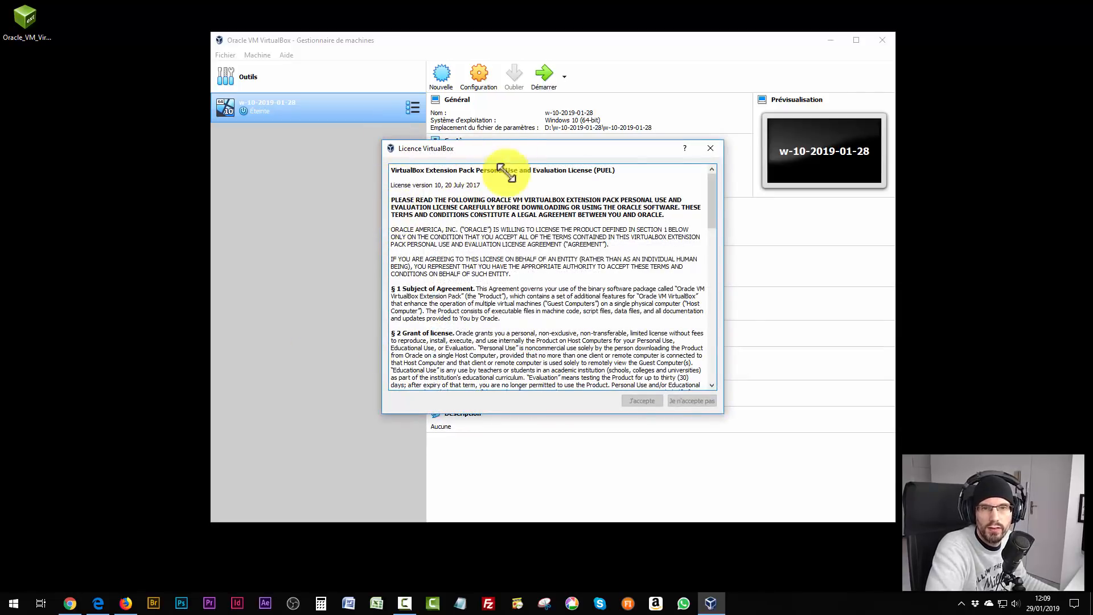
{"action": "scroll", "coordinate": [709, 217], "scroll_direction": "down", "scroll_amount": 15}
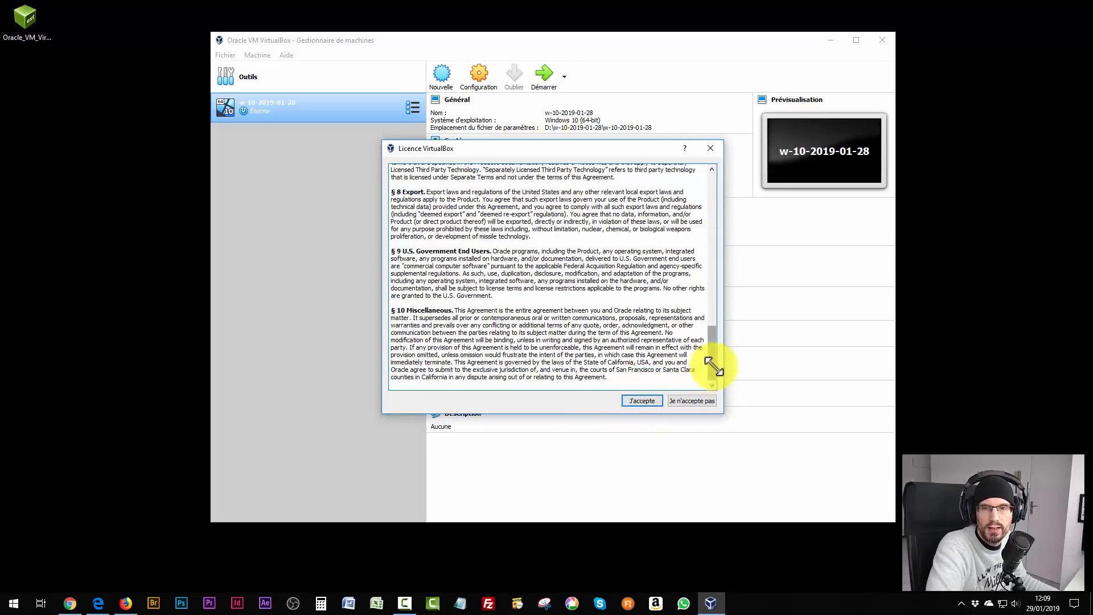
{"action": "left_click_drag", "start_coordinate": [715, 360], "coordinate": [646, 384]}
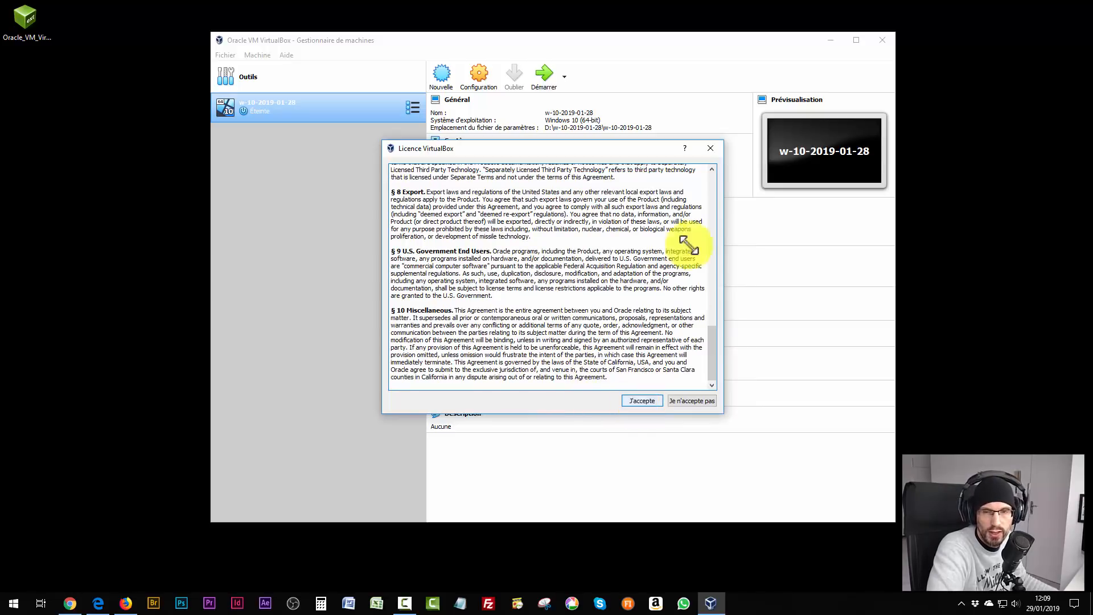
{"action": "left_click", "coordinate": [638, 399]}
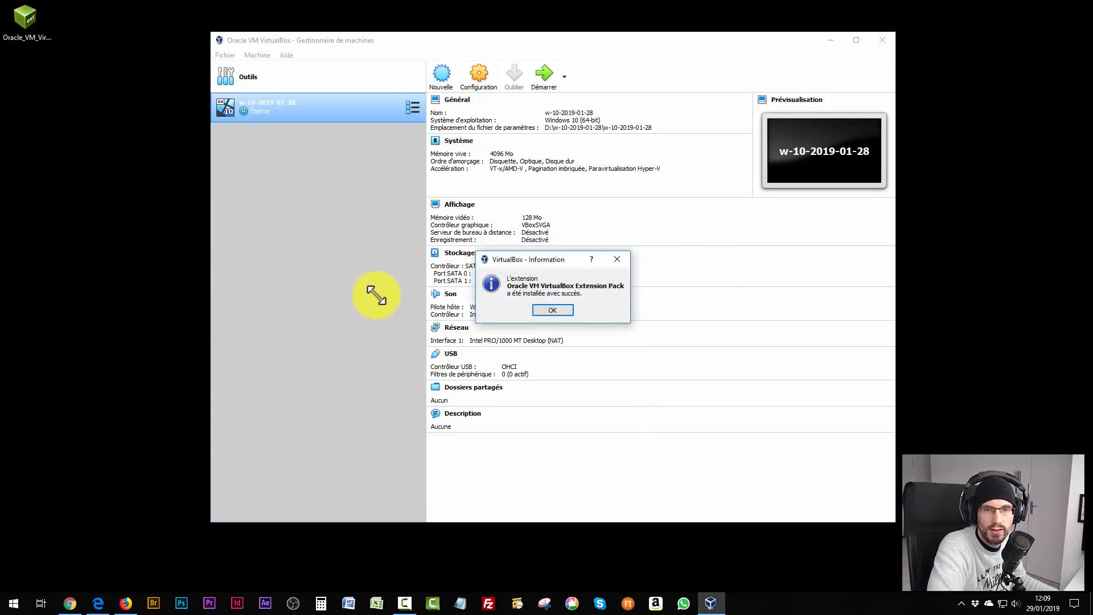
{"action": "left_click", "coordinate": [552, 309]}
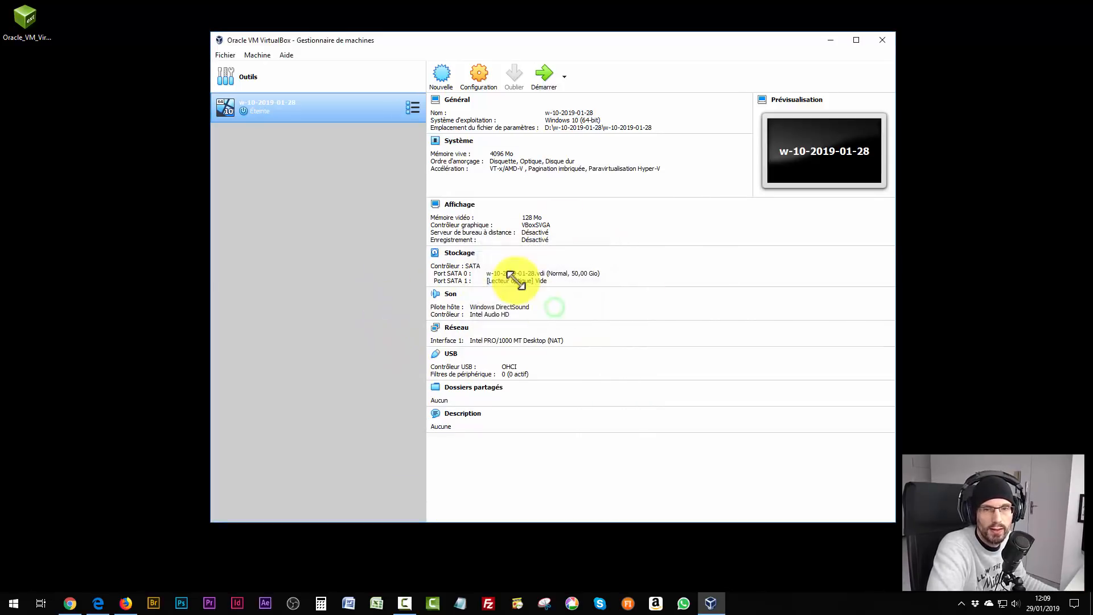
Close the VirtualBox manager and relaunch it.
{"action": "left_click", "coordinate": [879, 44]}
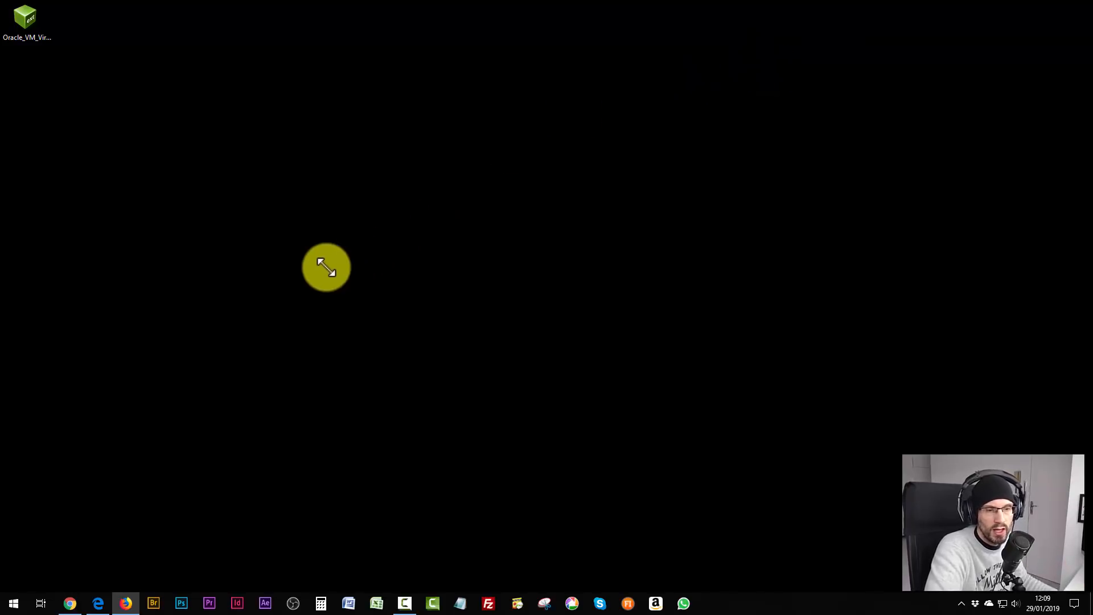
{"action": "left_click", "coordinate": [13, 601]}
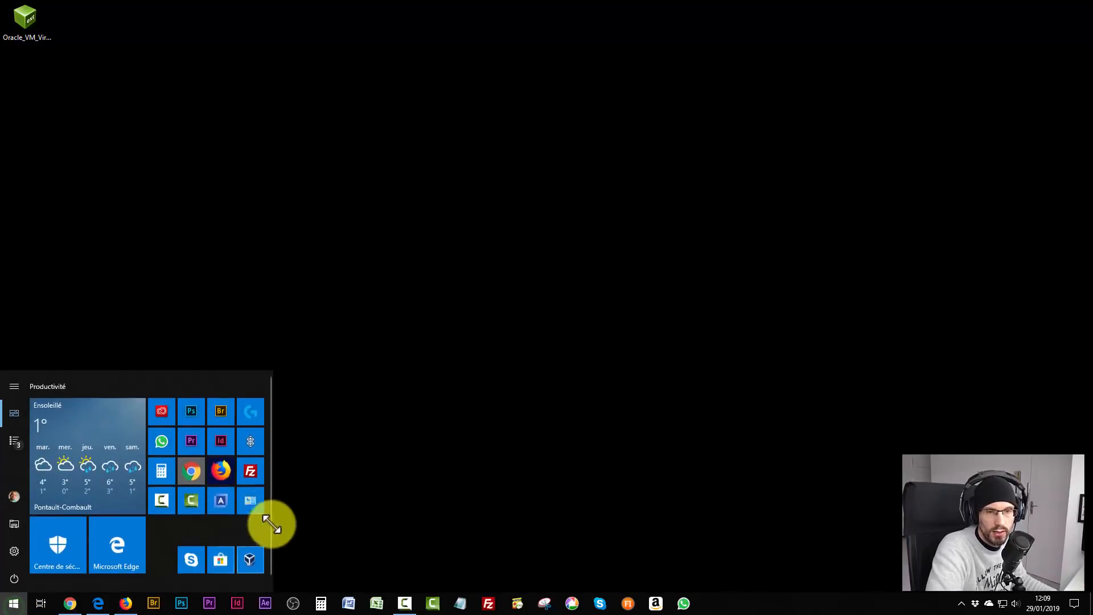
{"action": "left_click", "coordinate": [246, 556]}
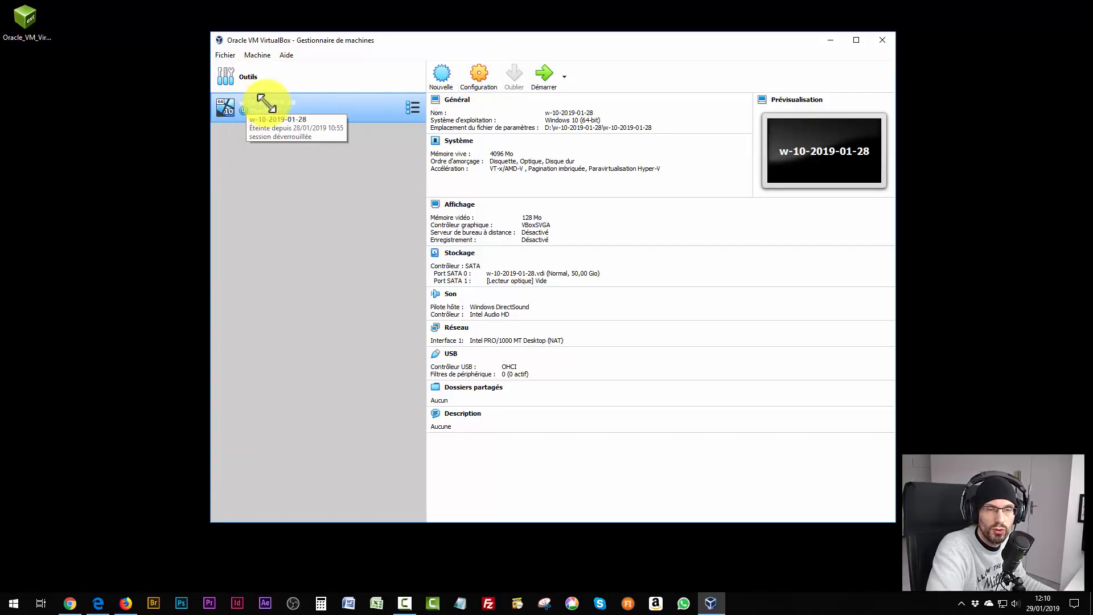
{"action": "left_click", "coordinate": [479, 70]}
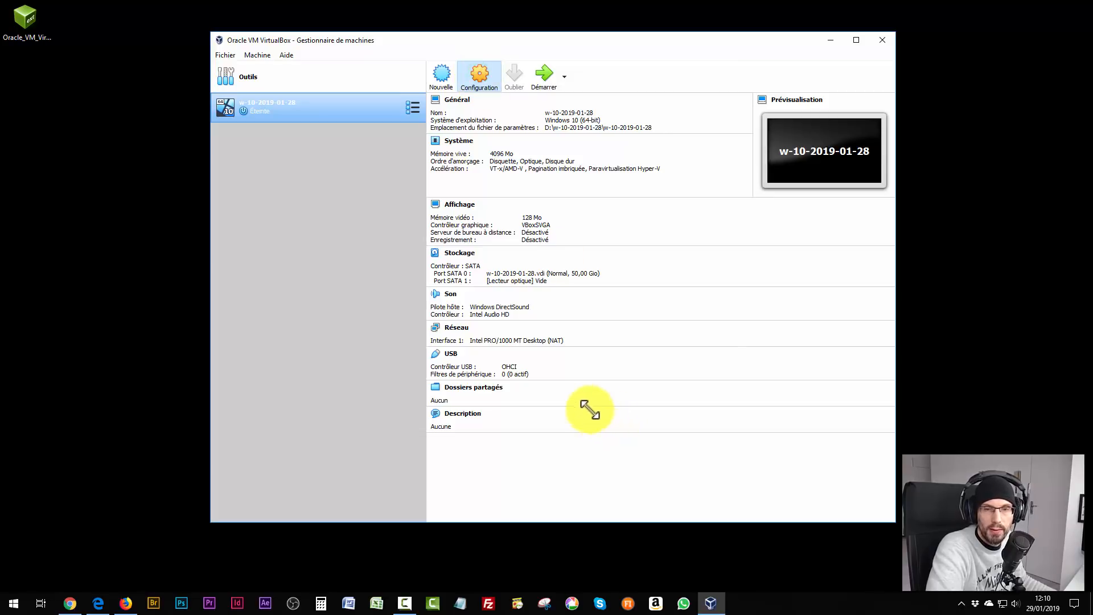
{"action": "left_click", "coordinate": [396, 297]}
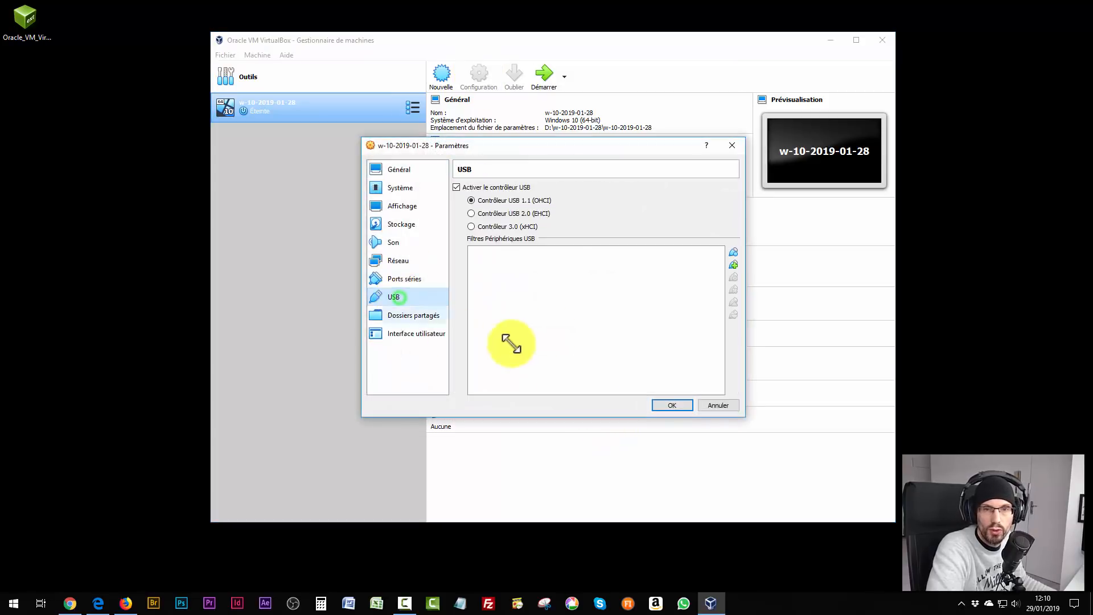
{"action": "left_click", "coordinate": [485, 226]}
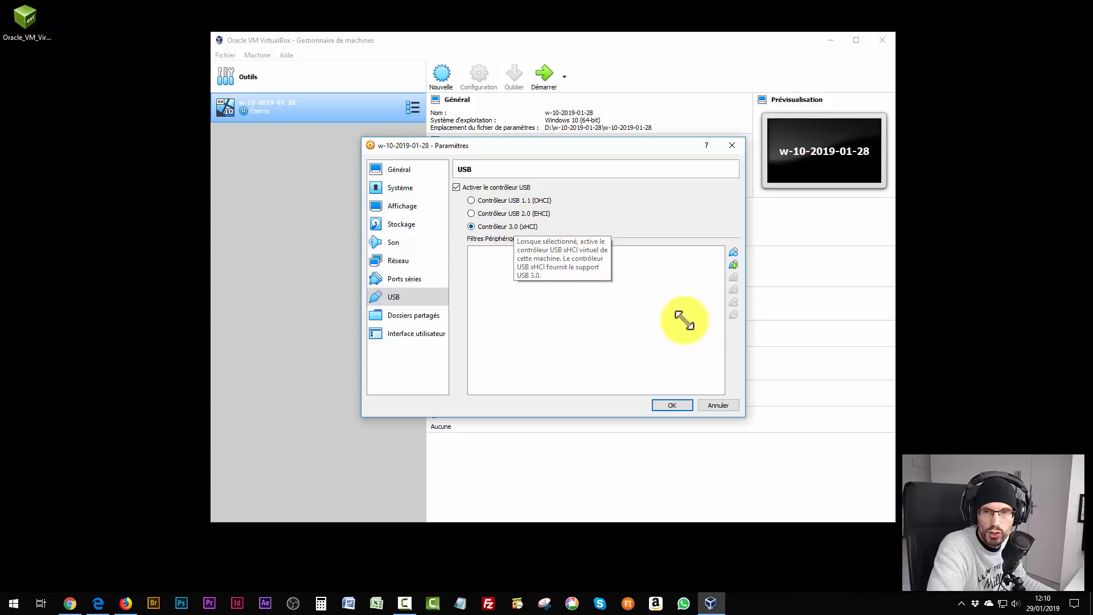
{"action": "left_click", "coordinate": [733, 262]}
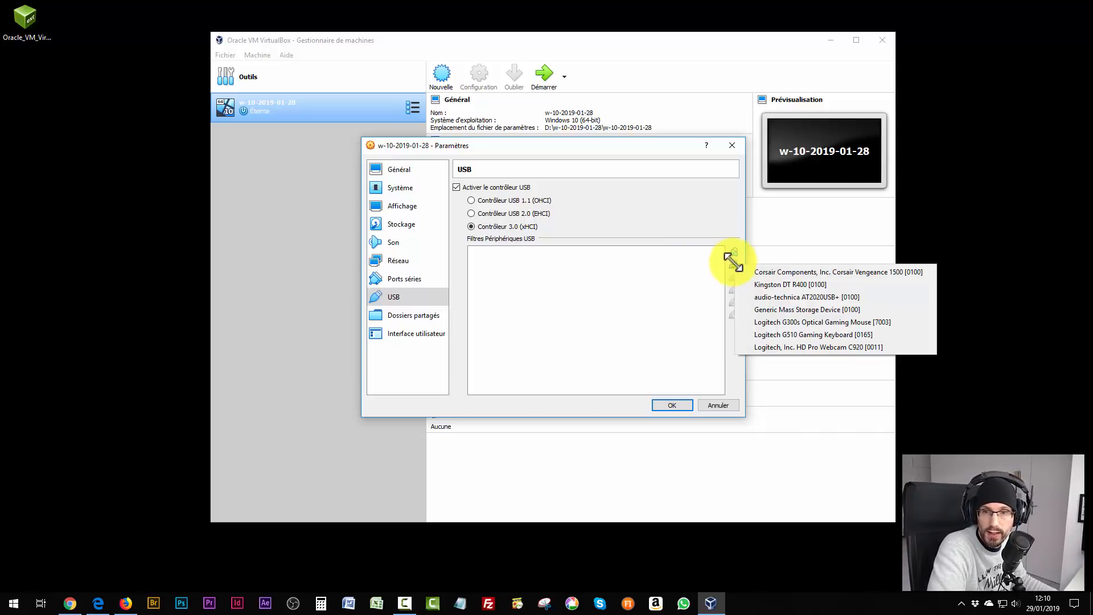
{"action": "left_click", "coordinate": [789, 283]}
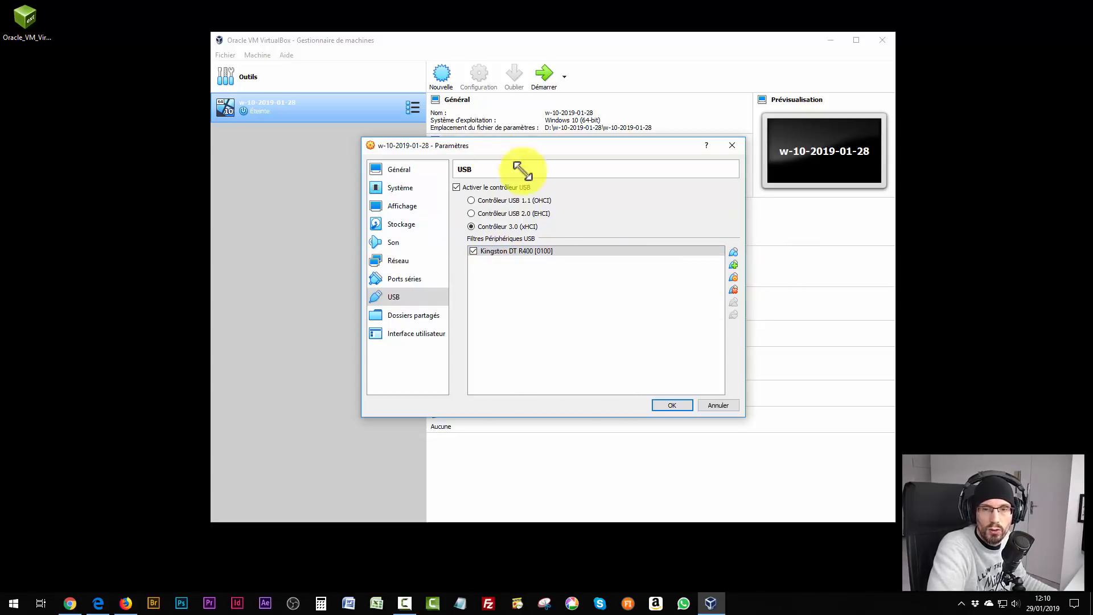
{"action": "left_click", "coordinate": [672, 405]}
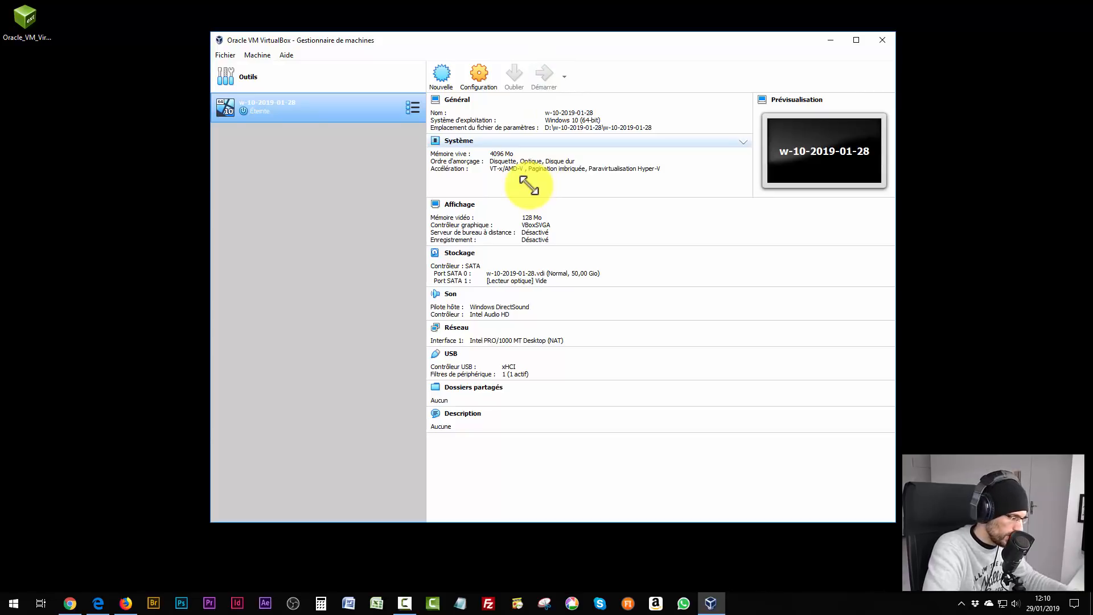
{"action": "key", "text": "super+e"}
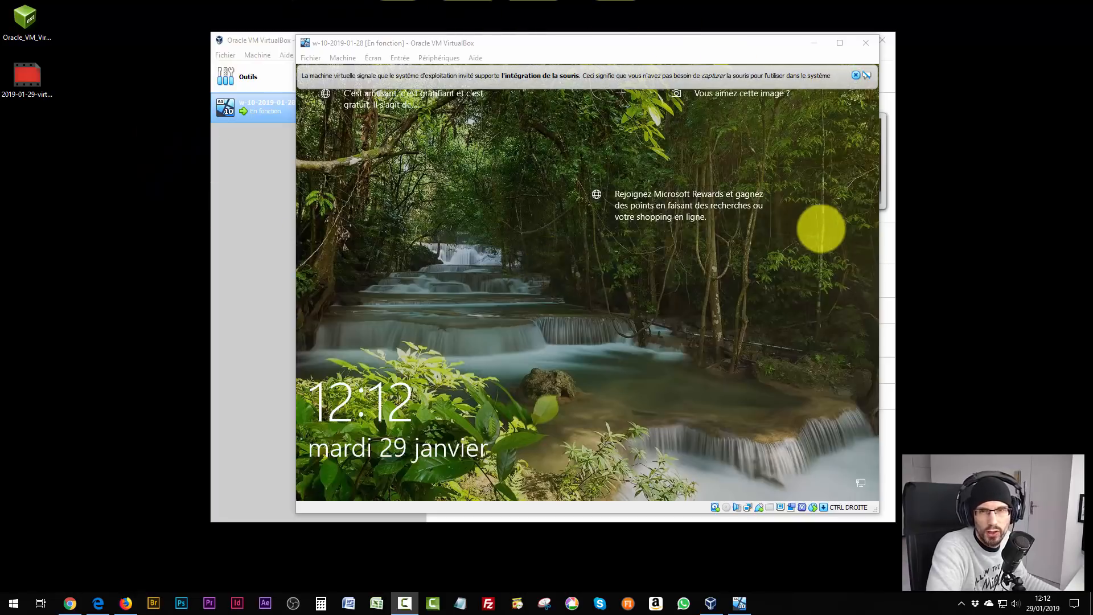
{"action": "mouse_move", "coordinate": [728, 94]}
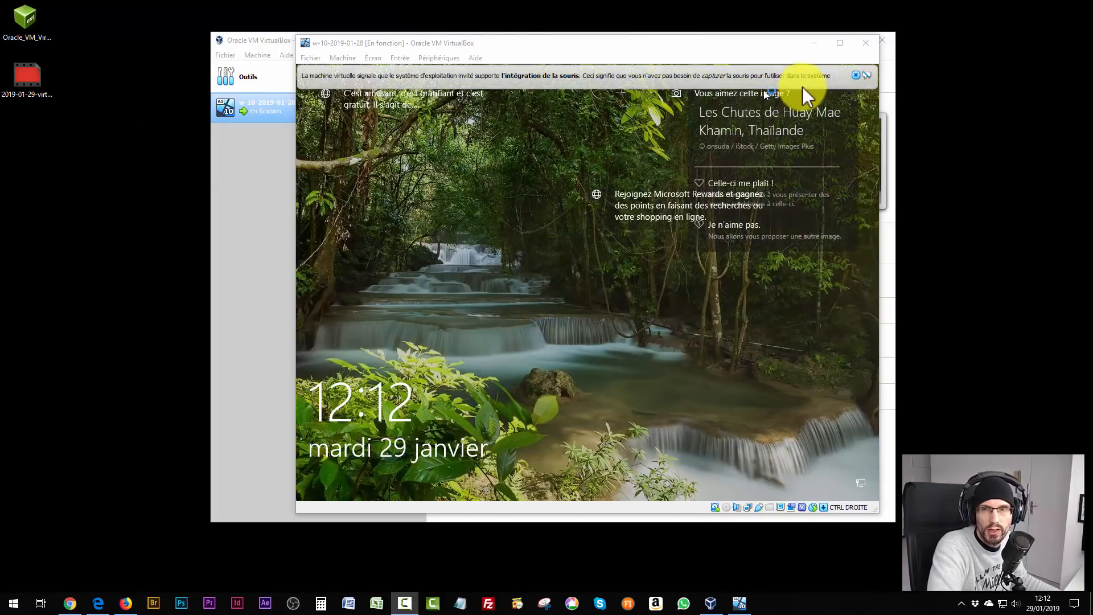
{"action": "left_click", "coordinate": [858, 75]}
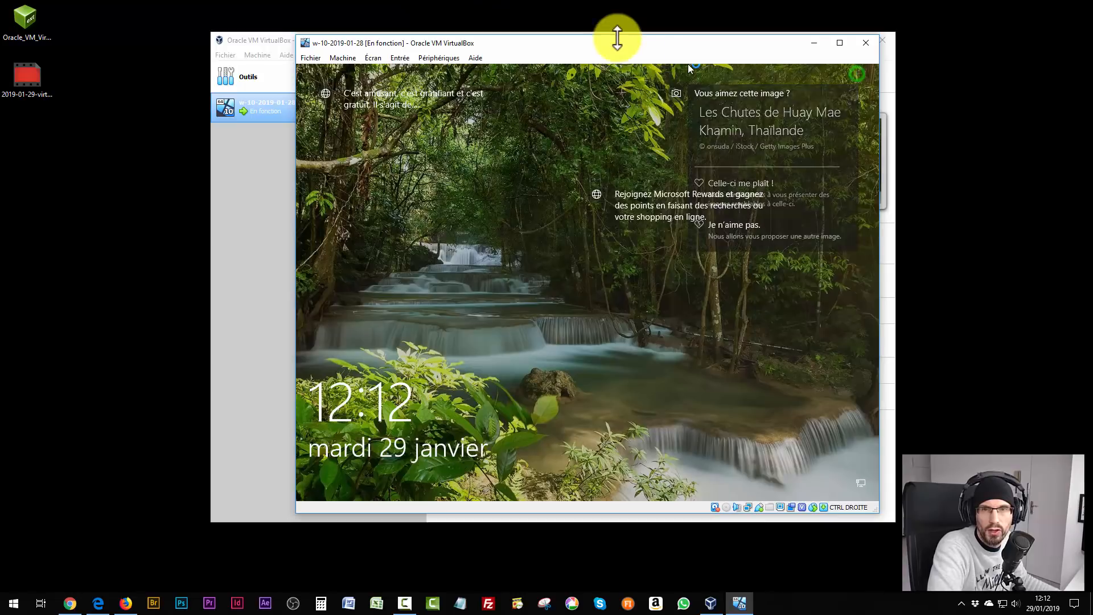
{"action": "left_click_drag", "start_coordinate": [605, 42], "coordinate": [731, 196]}
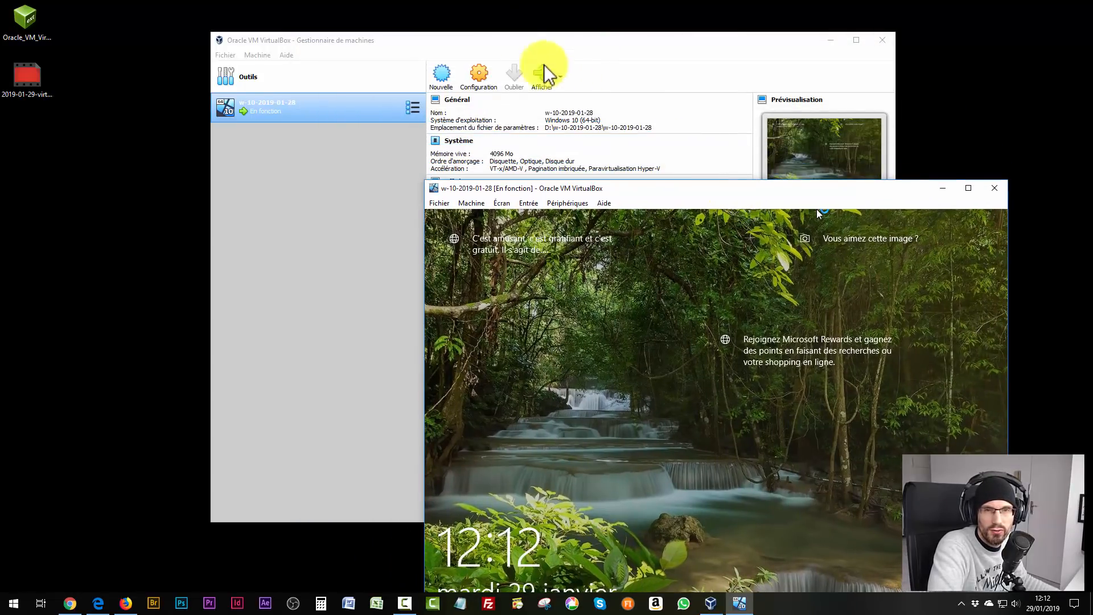
{"action": "left_click_drag", "start_coordinate": [489, 46], "coordinate": [400, 9]}
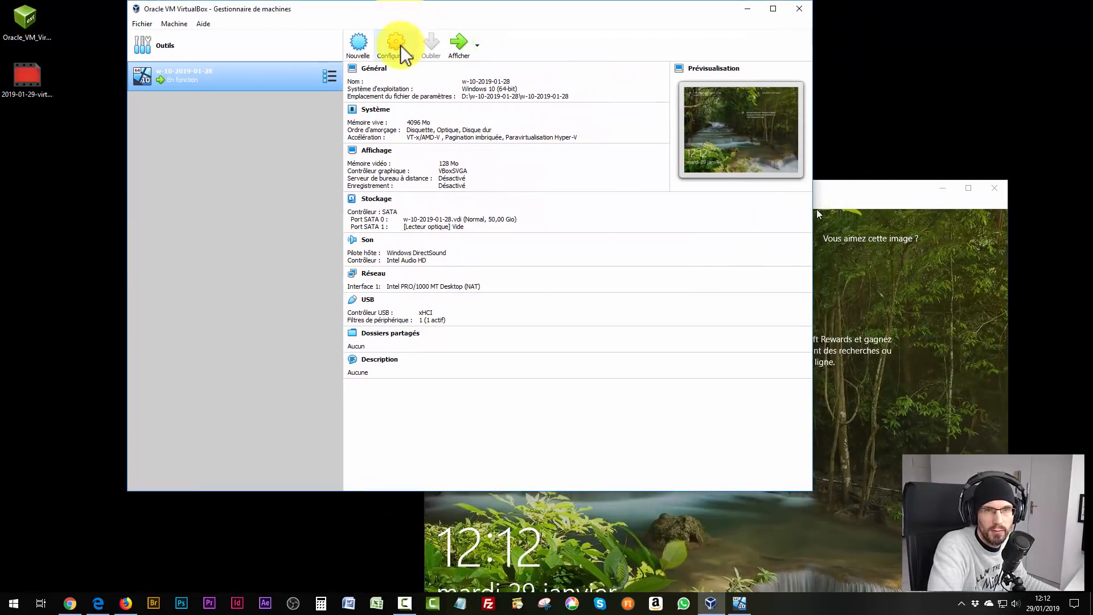
Review the running machine's USB settings, check the host PC's drives in File Explorer and close both without changes.
{"action": "left_click", "coordinate": [398, 51]}
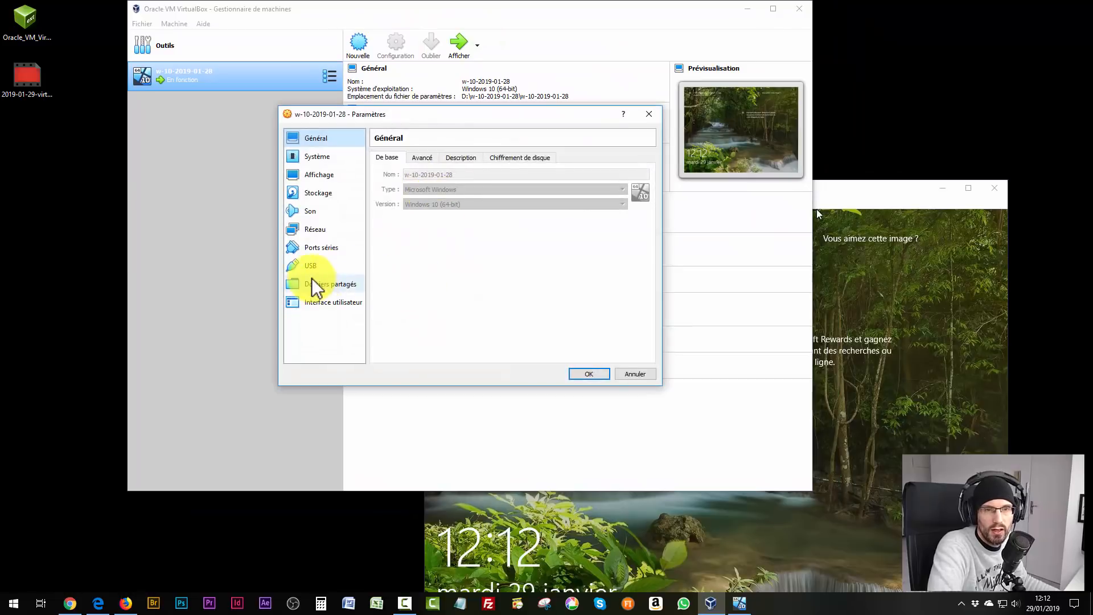
{"action": "left_click", "coordinate": [308, 271]}
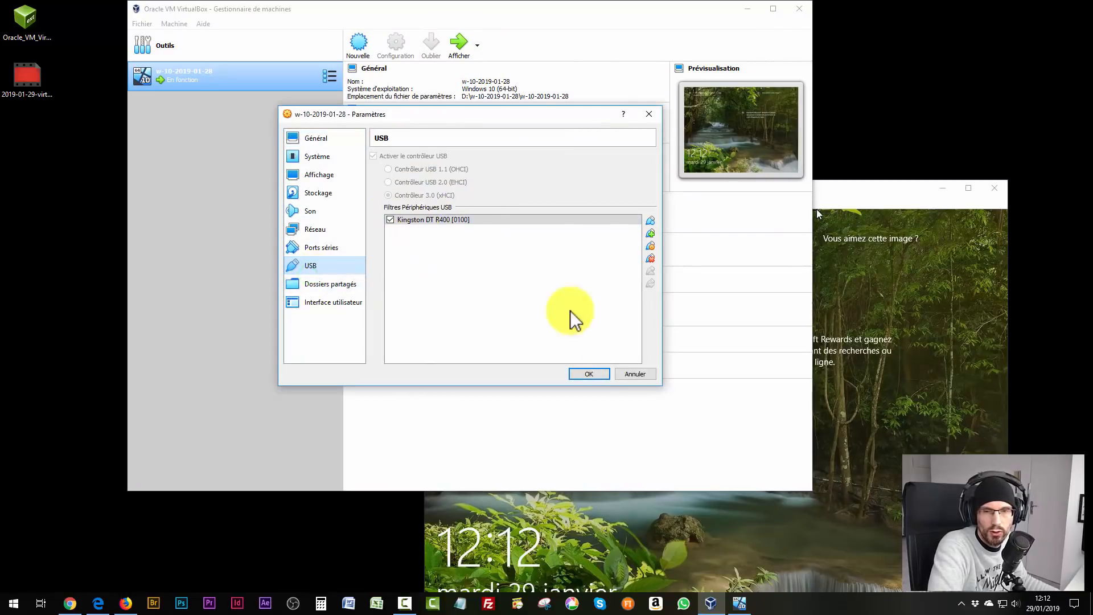
{"action": "left_click", "coordinate": [301, 516]}
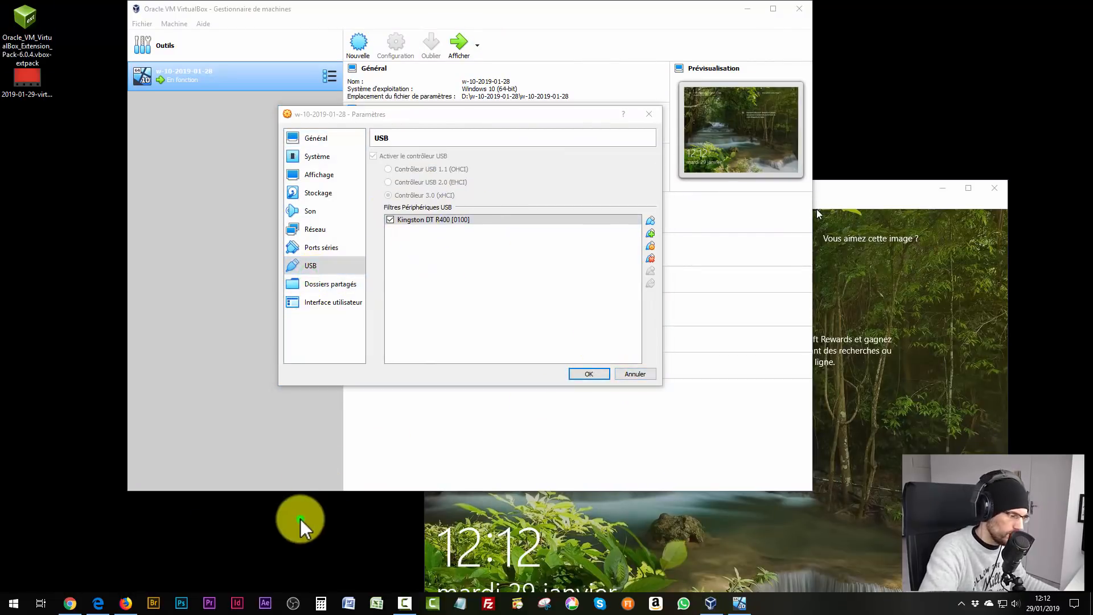
{"action": "key", "text": "super+e"}
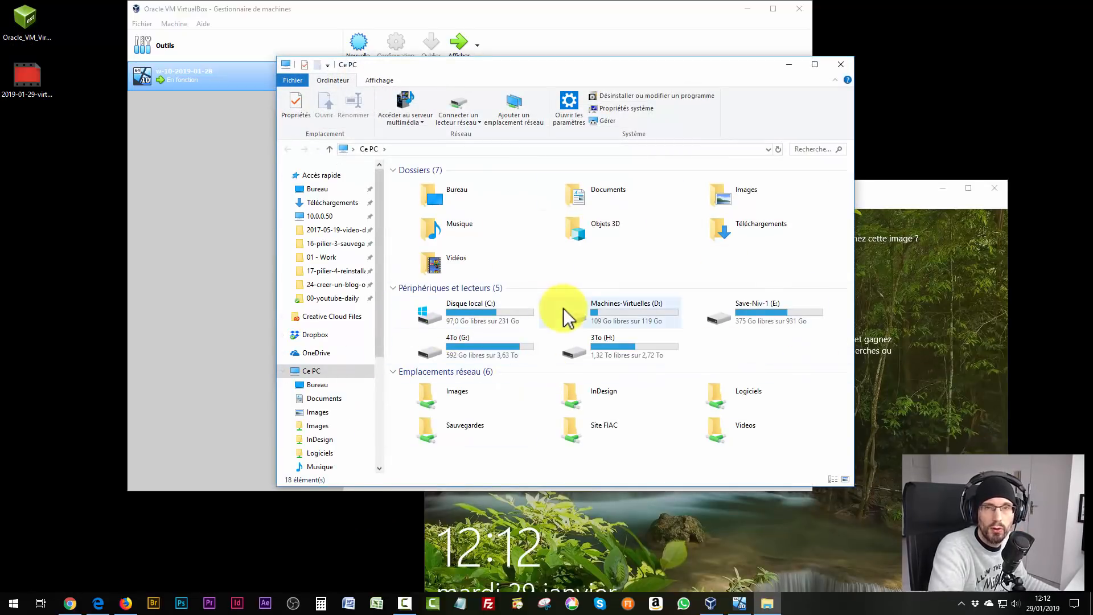
{"action": "left_click", "coordinate": [846, 64]}
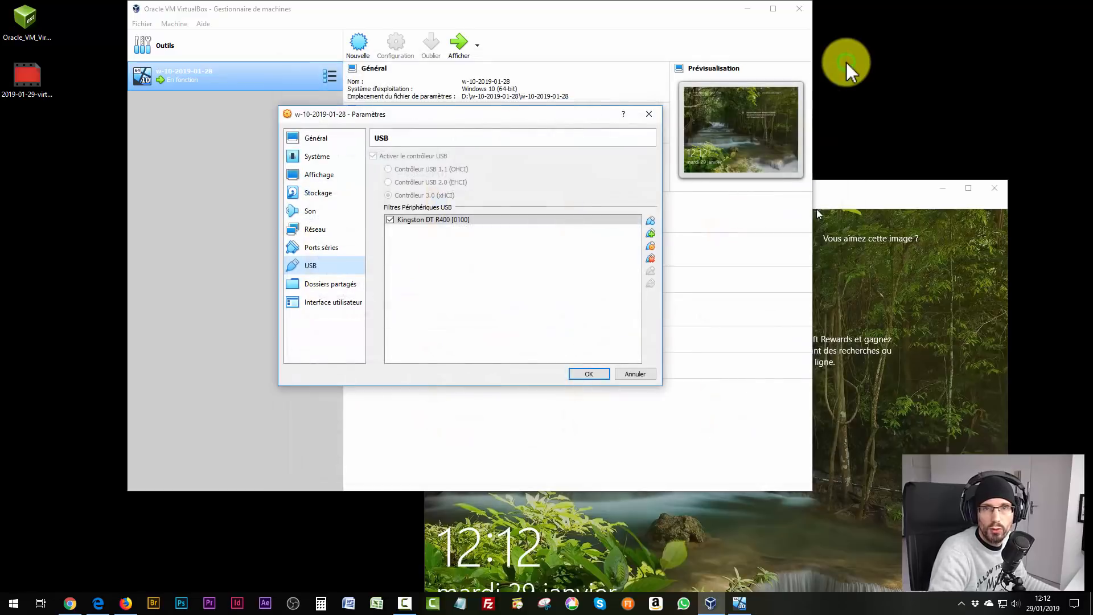
{"action": "left_click", "coordinate": [639, 376]}
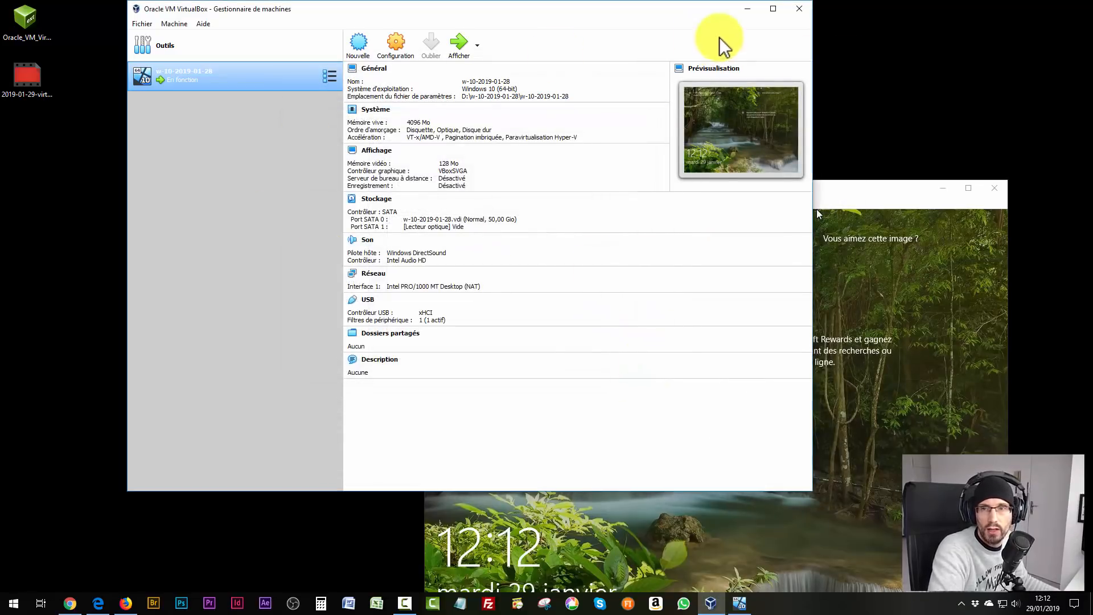
Minimize the VirtualBox manager, reposition the virtual machine's window and leave the guest's lock screen for its desktop.
{"action": "left_click", "coordinate": [747, 9]}
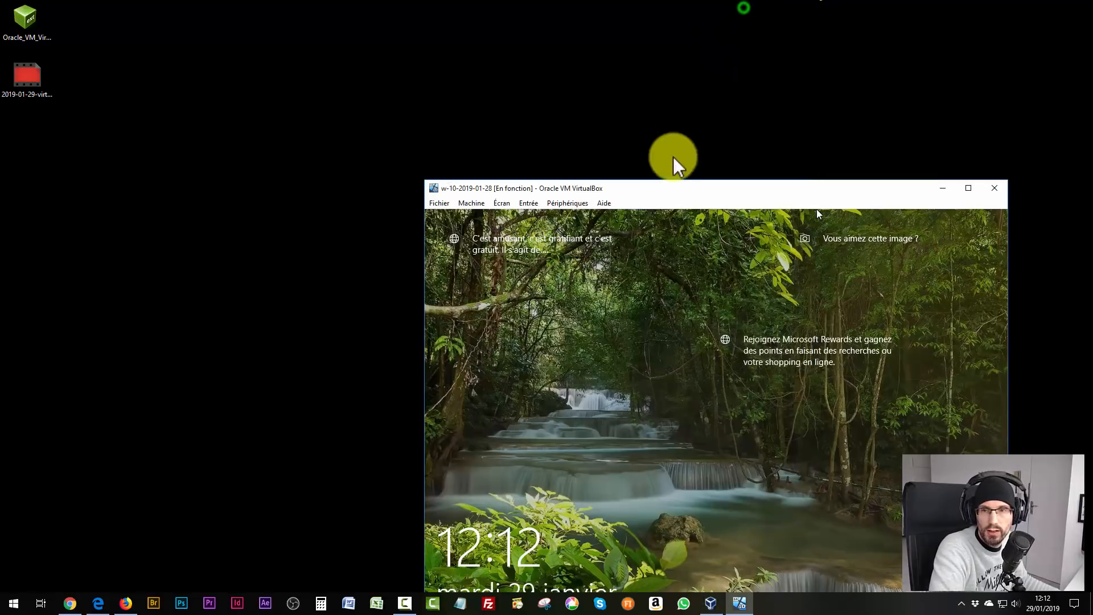
{"action": "left_click_drag", "start_coordinate": [655, 193], "coordinate": [487, 47]}
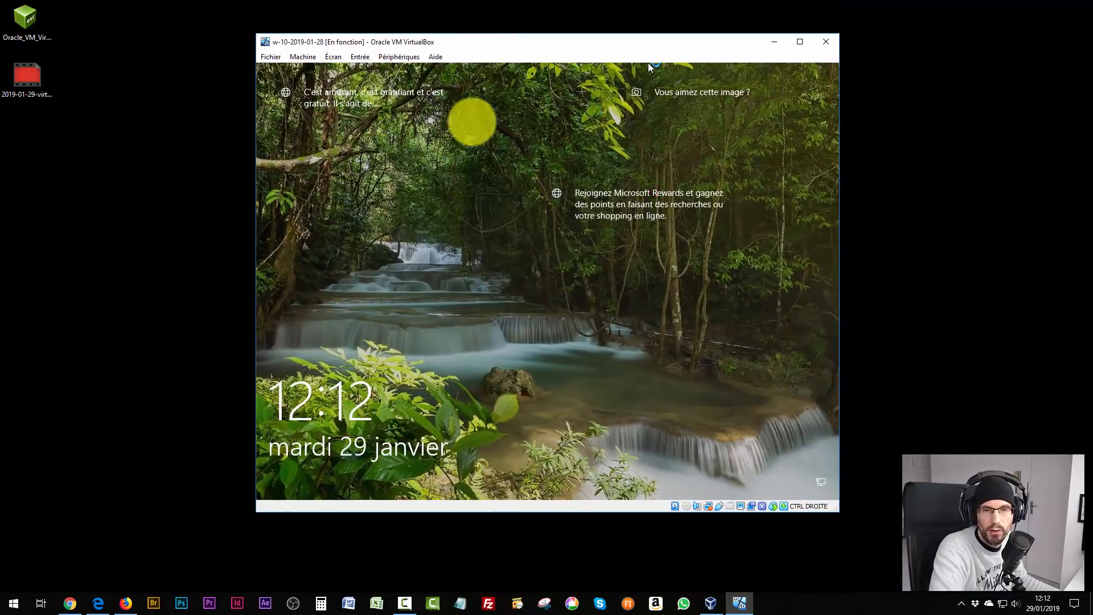
{"action": "left_click", "coordinate": [422, 287]}
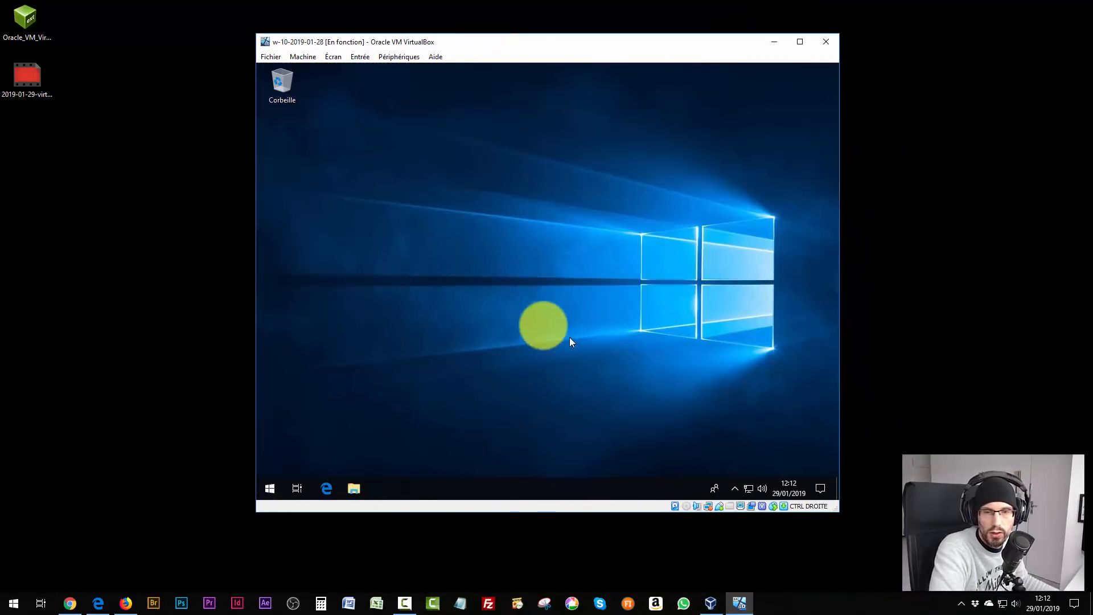
{"action": "left_click", "coordinate": [499, 246]}
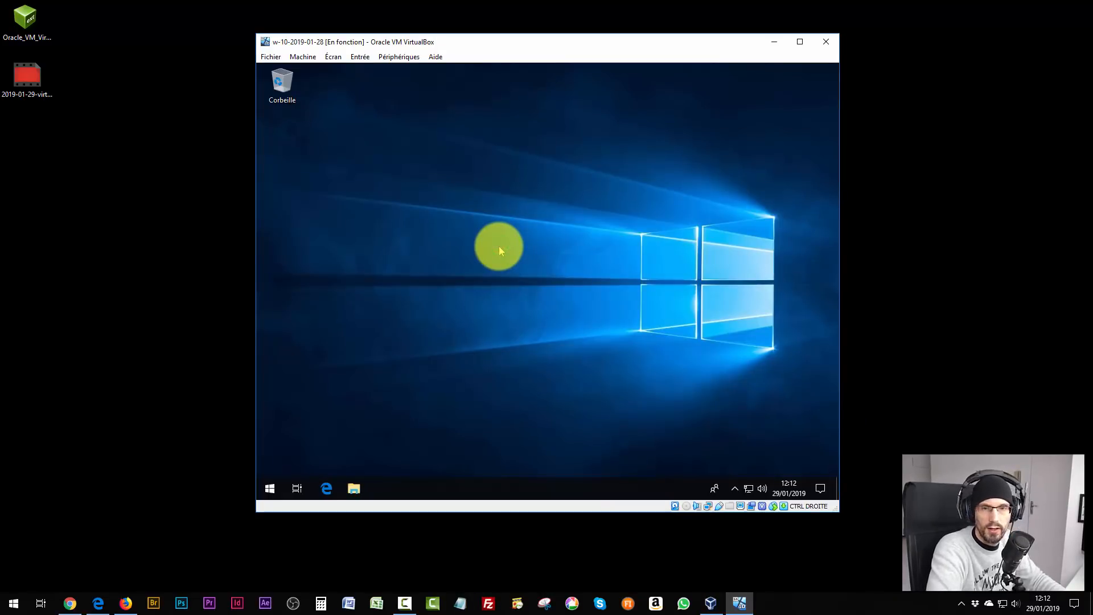
In the guest's File Explorer, open Test dossier on the Test-usb (E:) drive and copy the text file bien to the guest desktop.
{"action": "key", "text": "super+e"}
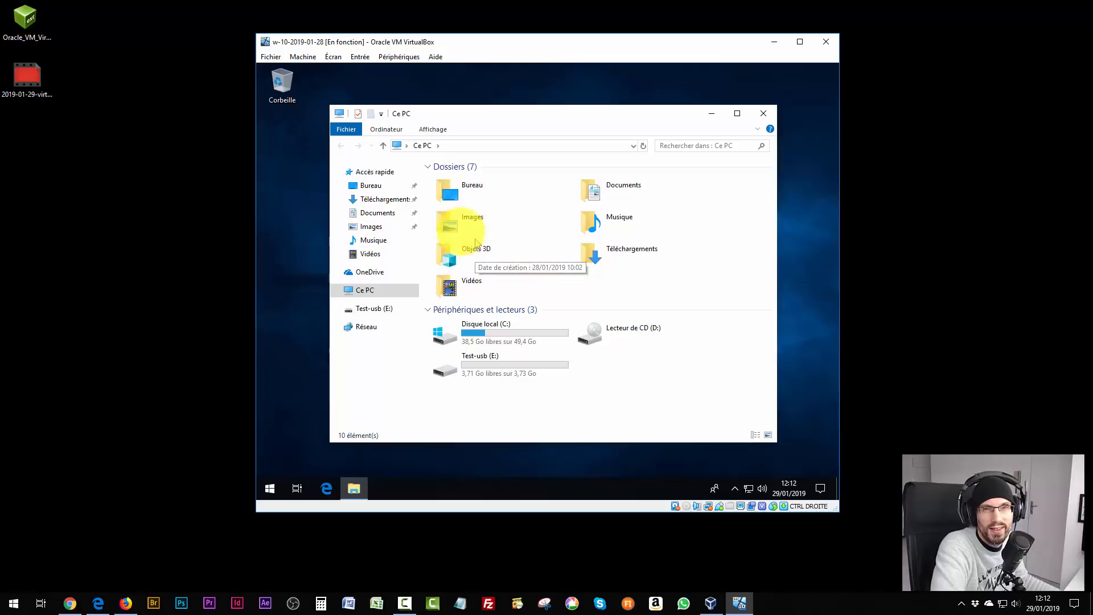
{"action": "double_click", "coordinate": [471, 370]}
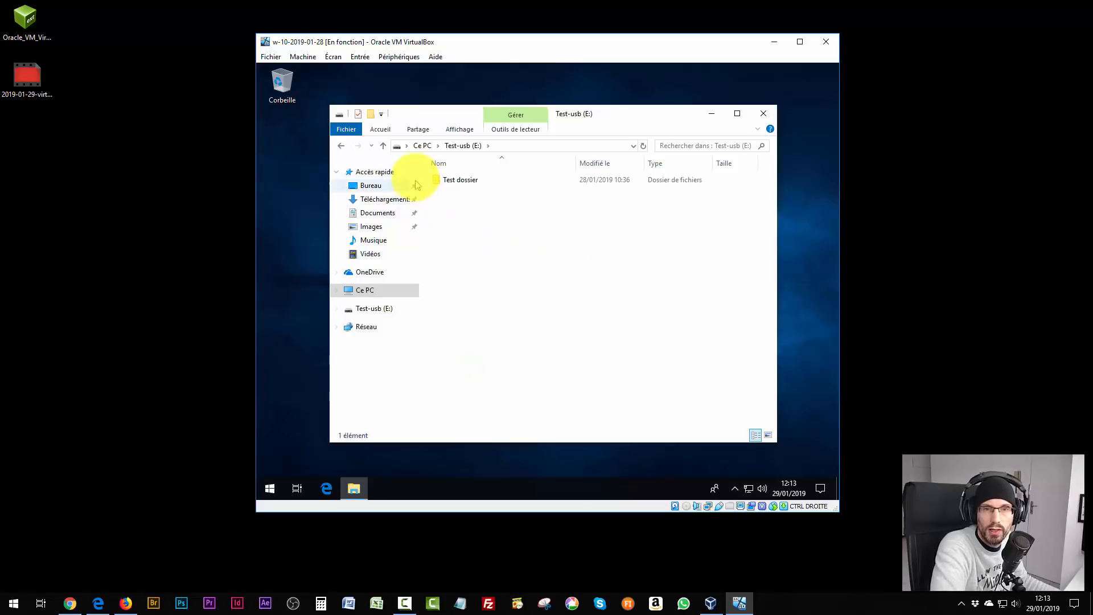
{"action": "double_click", "coordinate": [456, 179]}
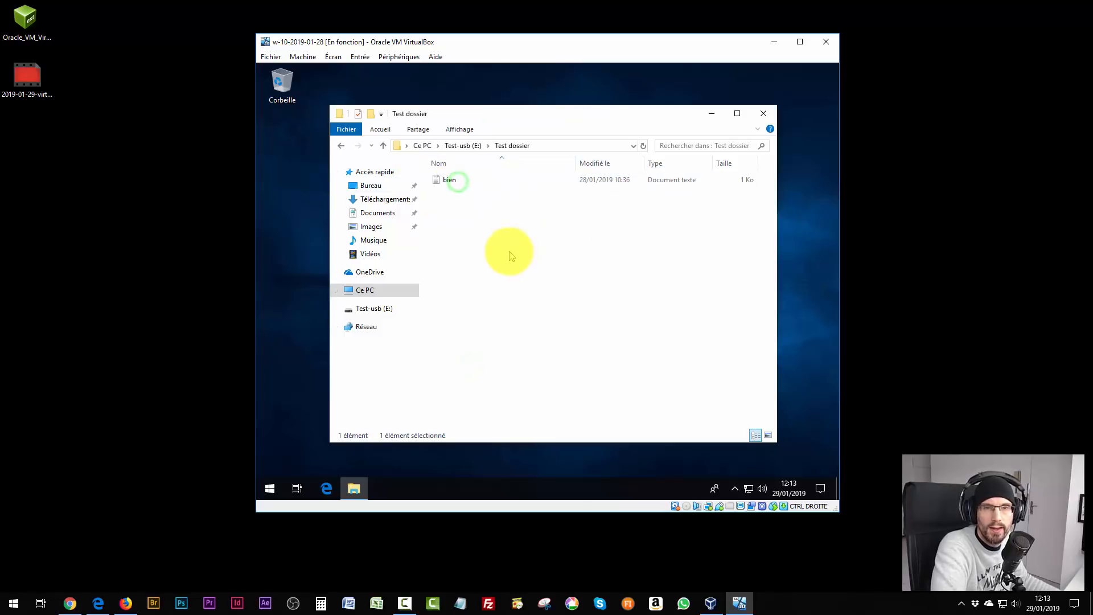
{"action": "left_click", "coordinate": [437, 181]}
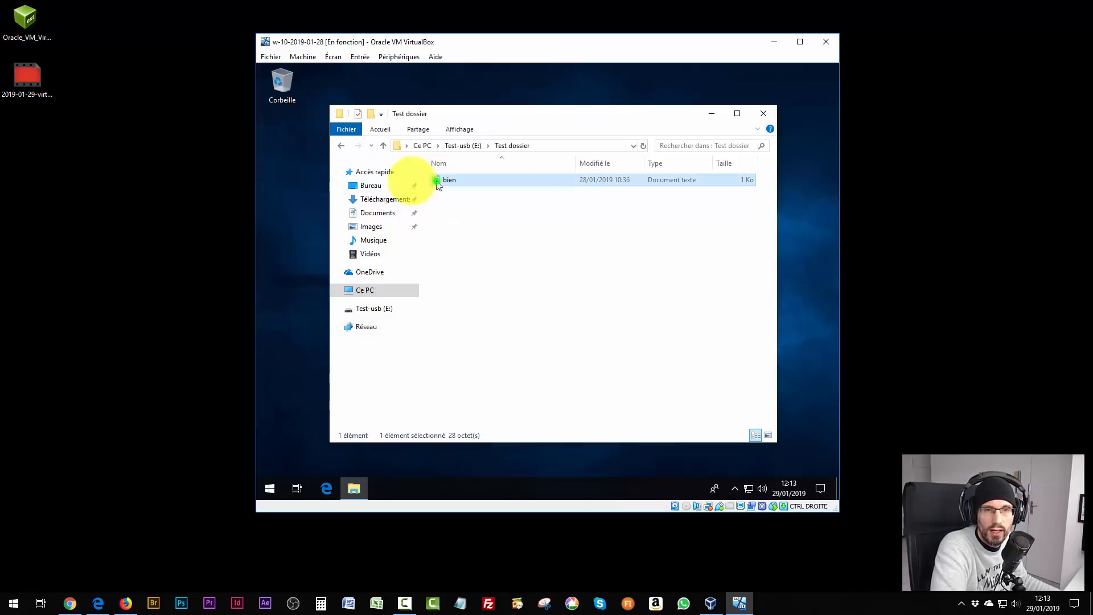
{"action": "left_click_drag", "start_coordinate": [437, 183], "coordinate": [286, 181]}
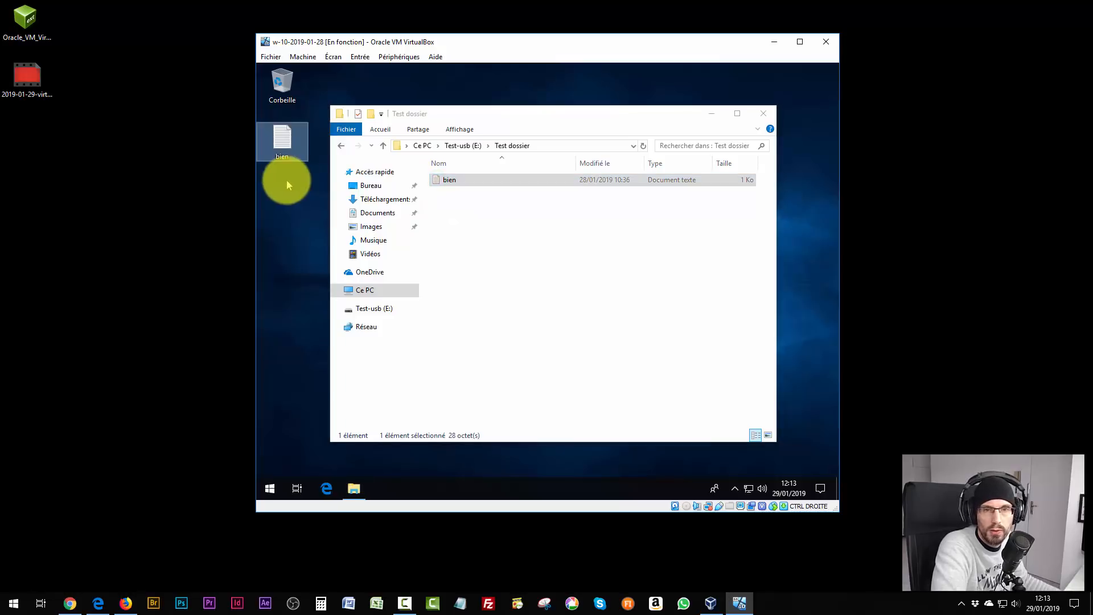
Close the guest's File Explorer, check the eject options for the DT R400 USB drive without ejecting it, and open the guest's Start menu.
{"action": "left_click", "coordinate": [763, 113]}
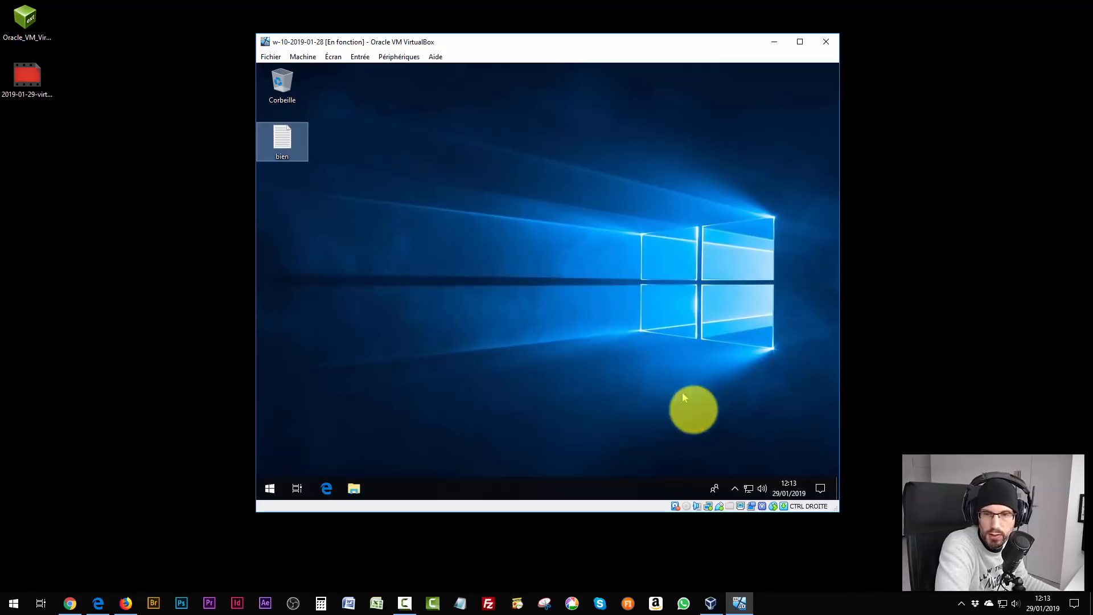
{"action": "left_click", "coordinate": [736, 488]}
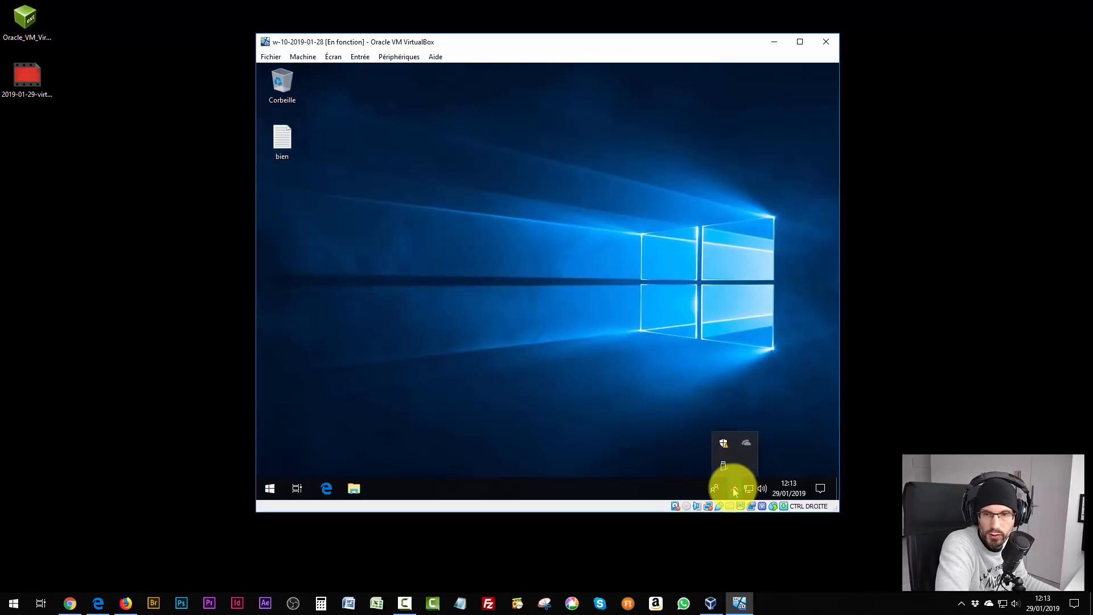
{"action": "left_click", "coordinate": [725, 466]}
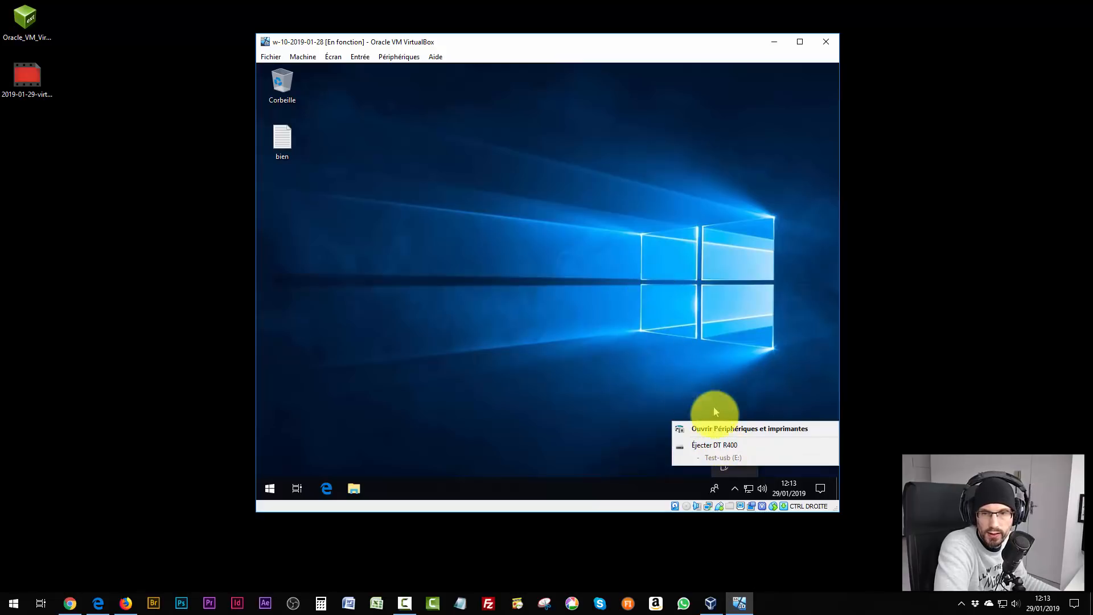
{"action": "left_click", "coordinate": [647, 276]}
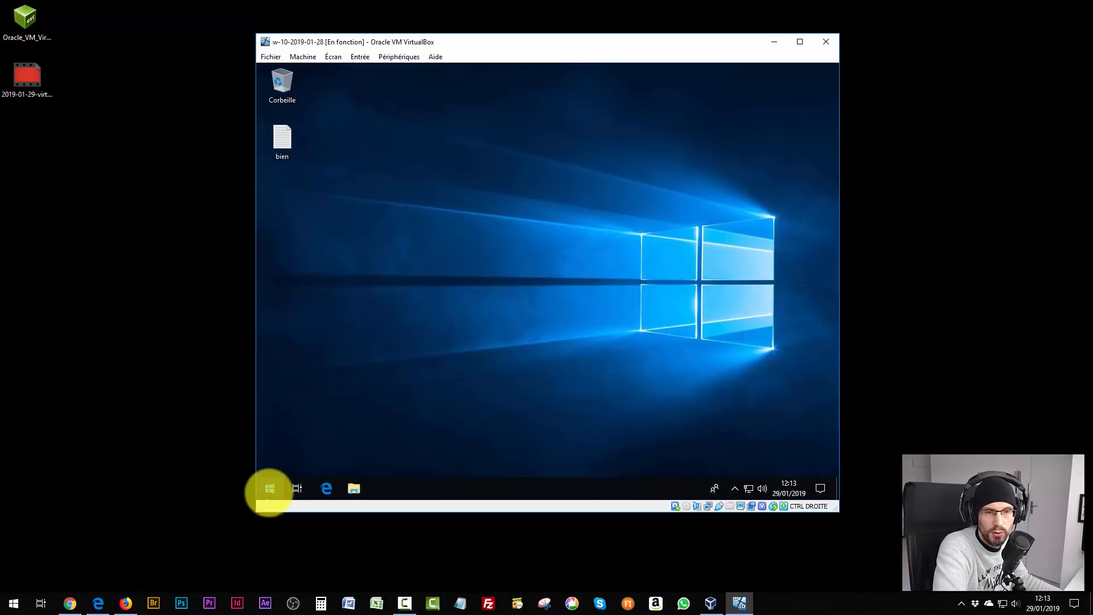
{"action": "left_click", "coordinate": [272, 487]}
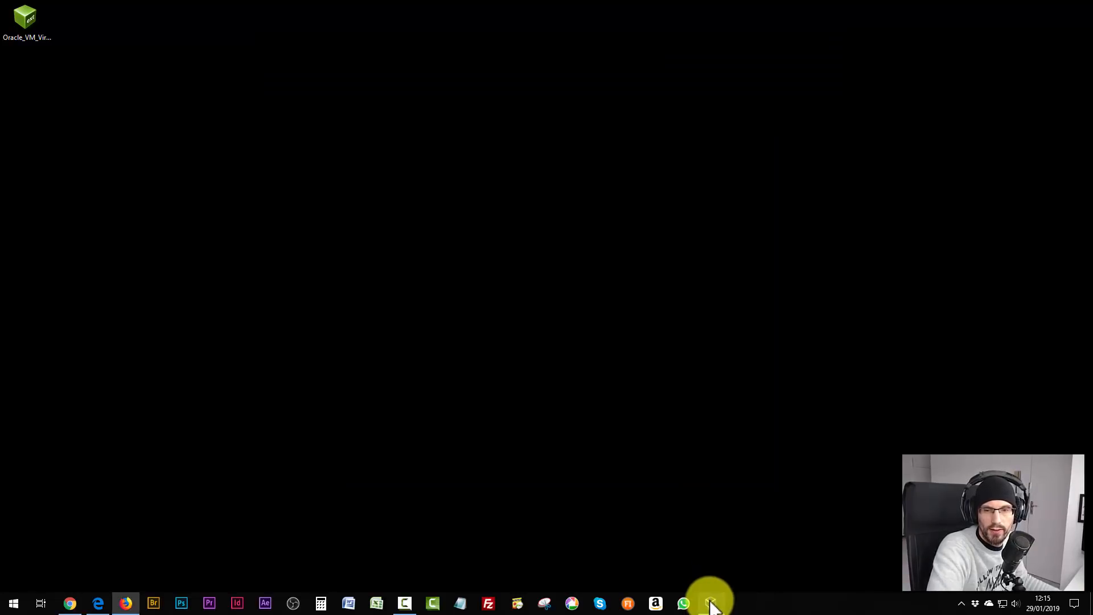
Reopen the VirtualBox manager on the host and move its window closer to the middle of the desktop.
{"action": "left_click", "coordinate": [710, 603]}
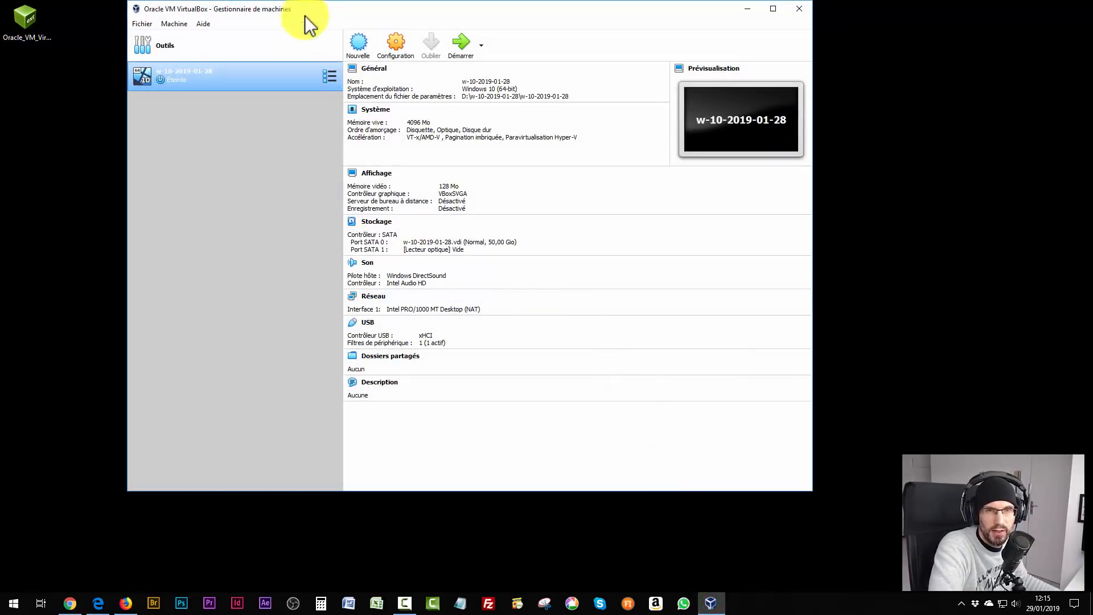
{"action": "left_click_drag", "start_coordinate": [328, 11], "coordinate": [360, 35]}
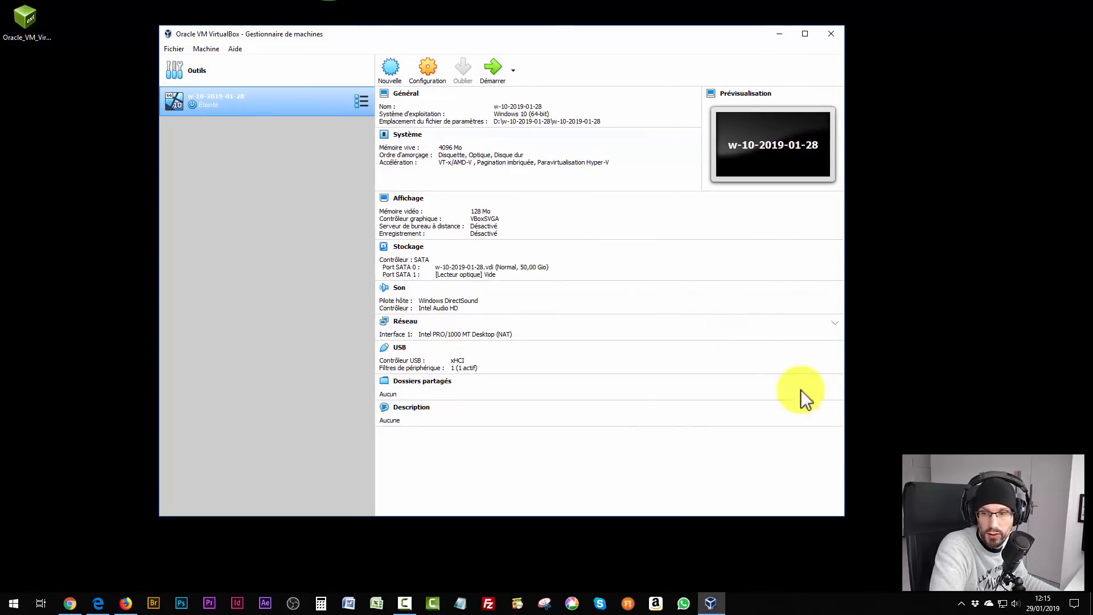
{"action": "key", "text": "super+e"}
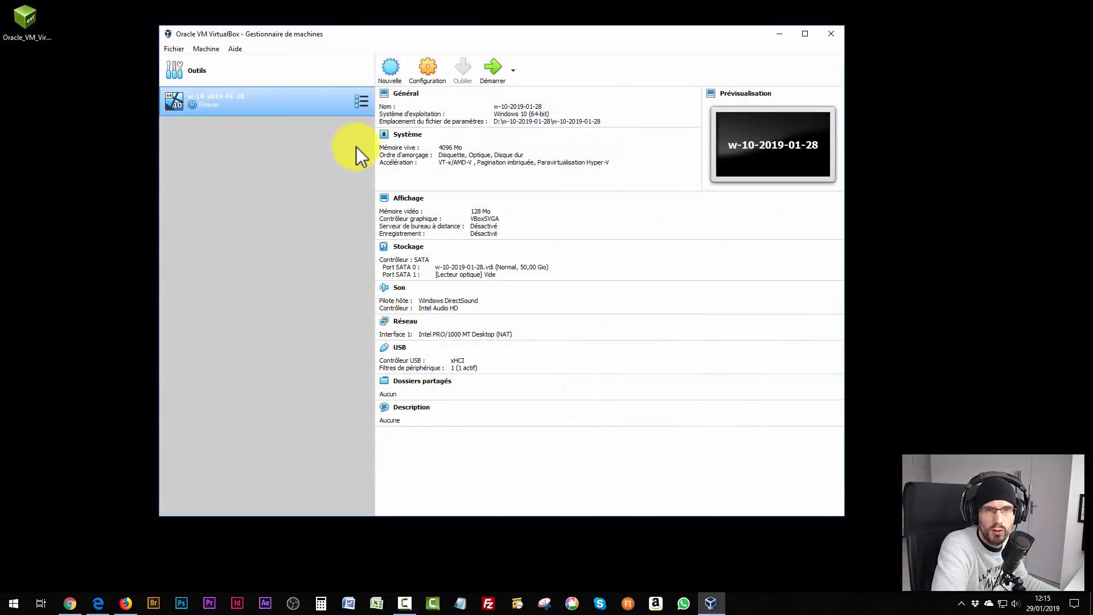
{"action": "left_click", "coordinate": [424, 73]}
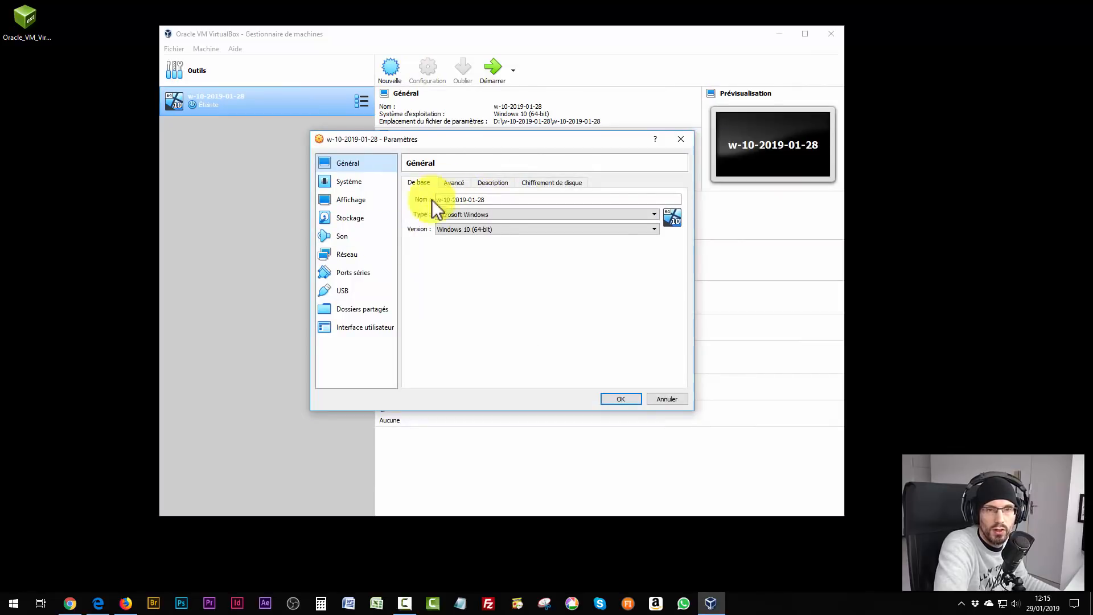
{"action": "left_click", "coordinate": [343, 292]}
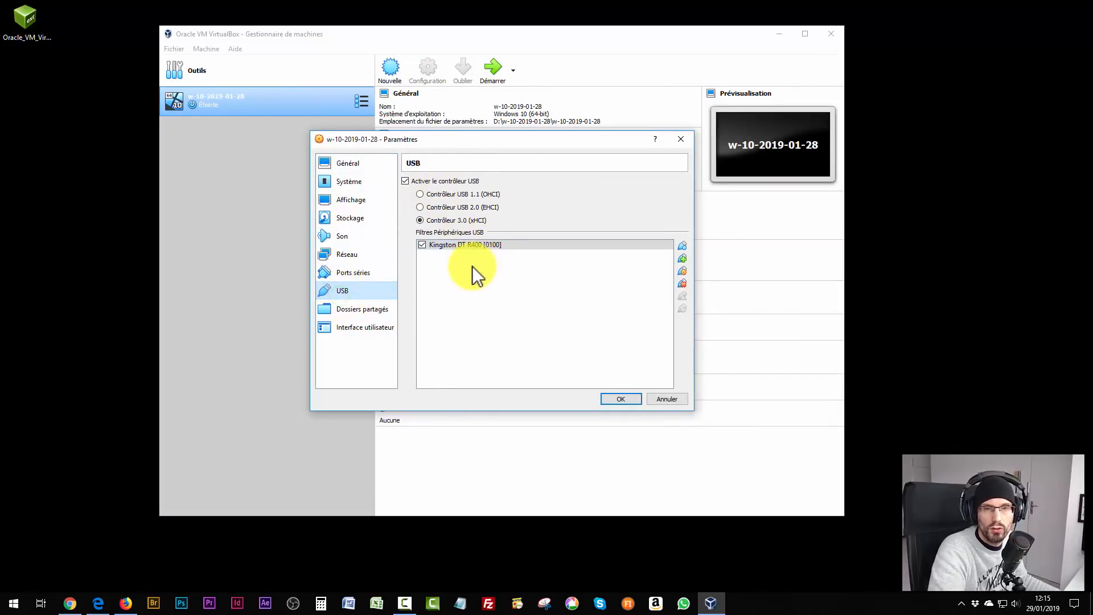
{"action": "left_click", "coordinate": [461, 247]}
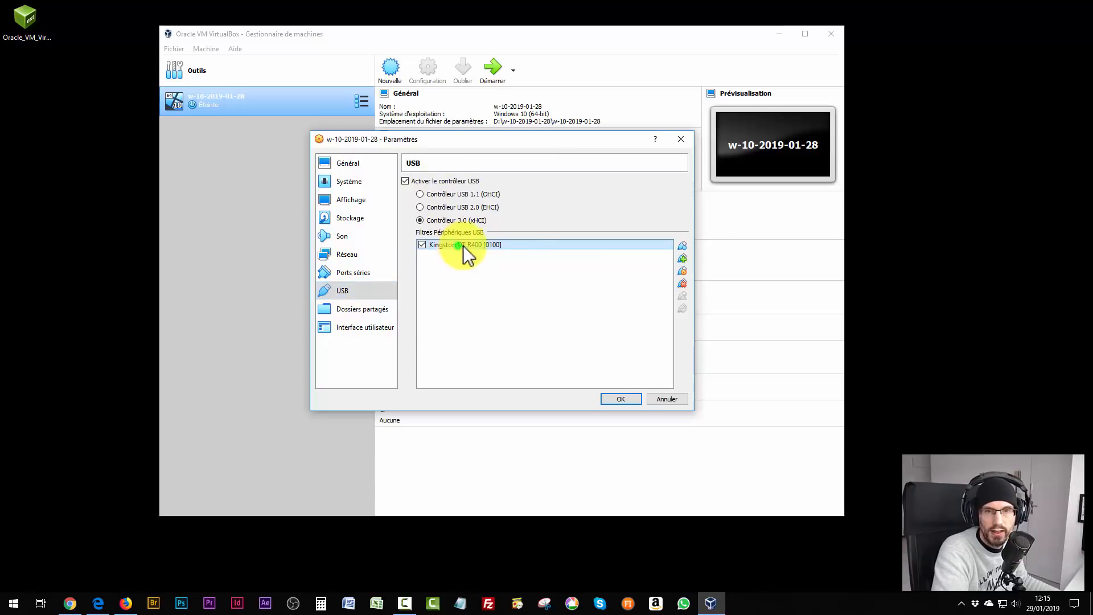
{"action": "left_click", "coordinate": [683, 283]}
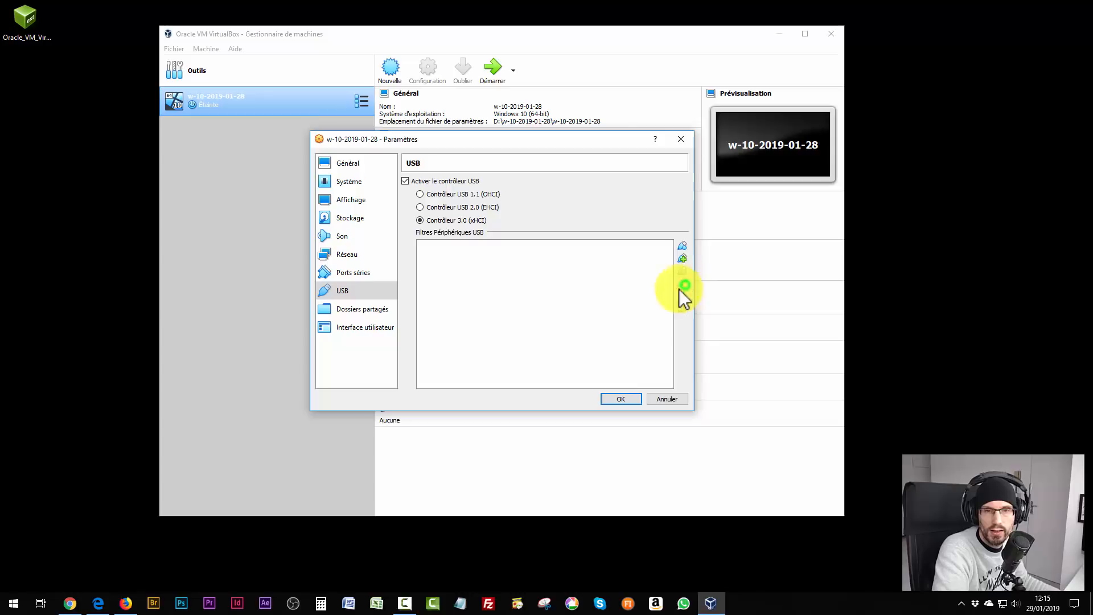
{"action": "left_click", "coordinate": [619, 399]}
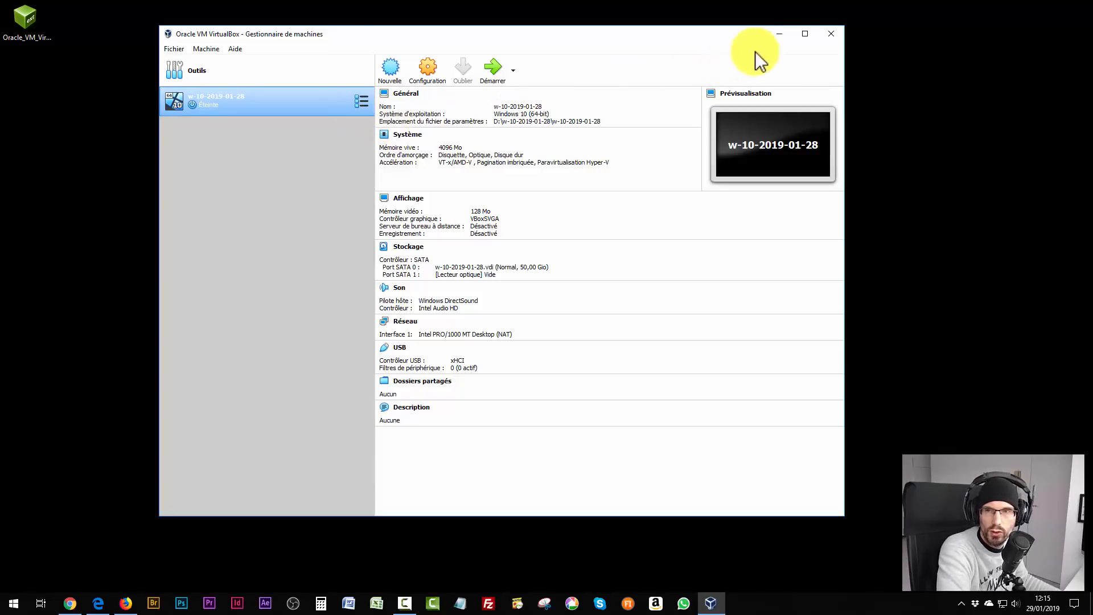
{"action": "left_click", "coordinate": [832, 34]}
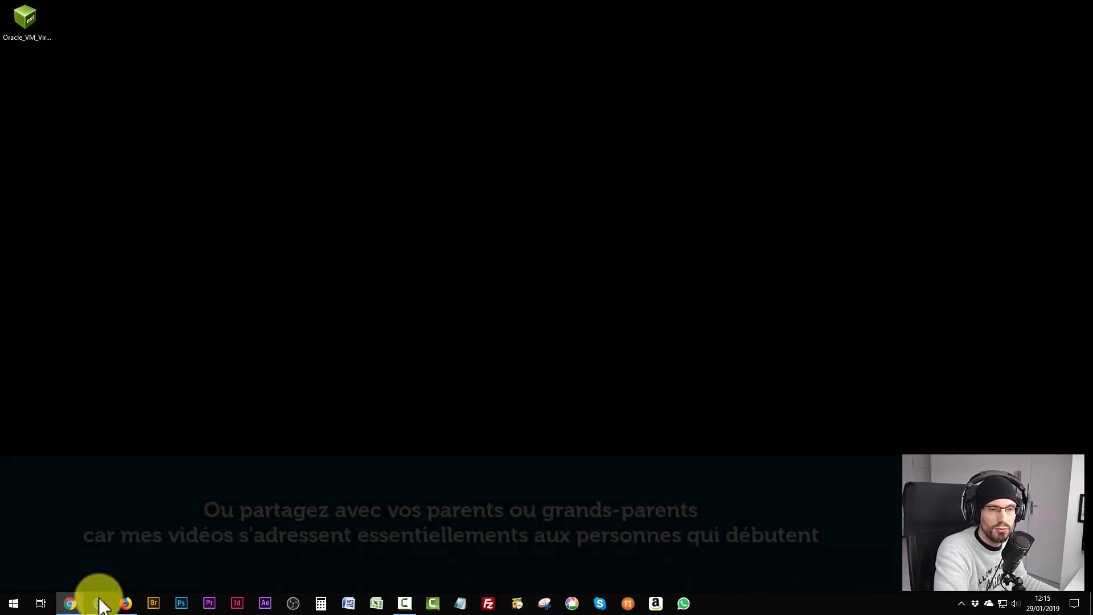
Switch to Microsoft Edge and look through the list of training courses on the FIAC.tv site's Formations page.
{"action": "left_click", "coordinate": [98, 604]}
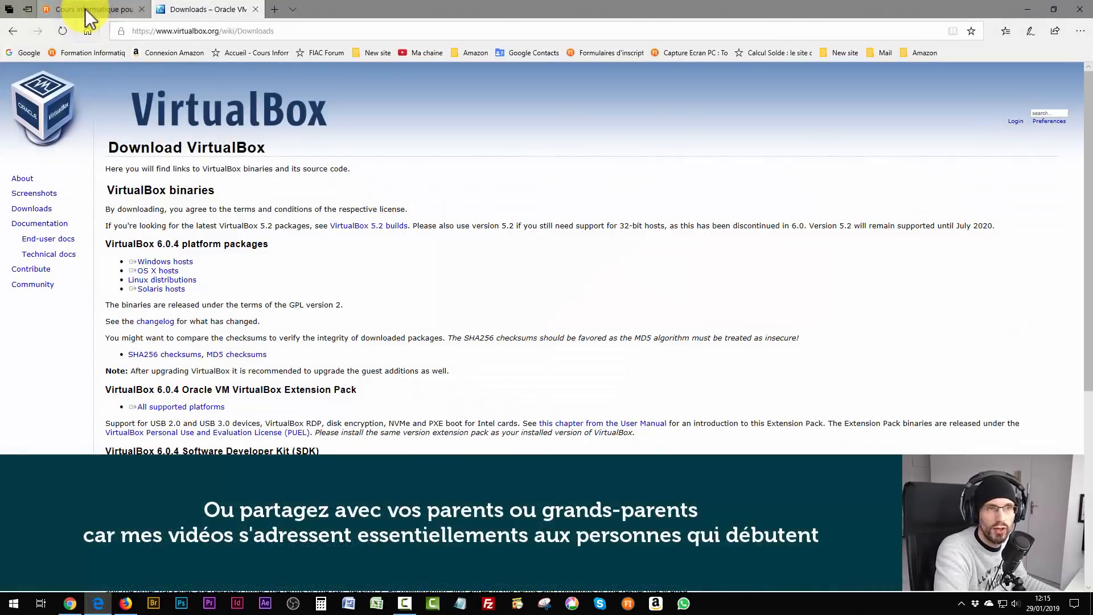
{"action": "left_click", "coordinate": [88, 10]}
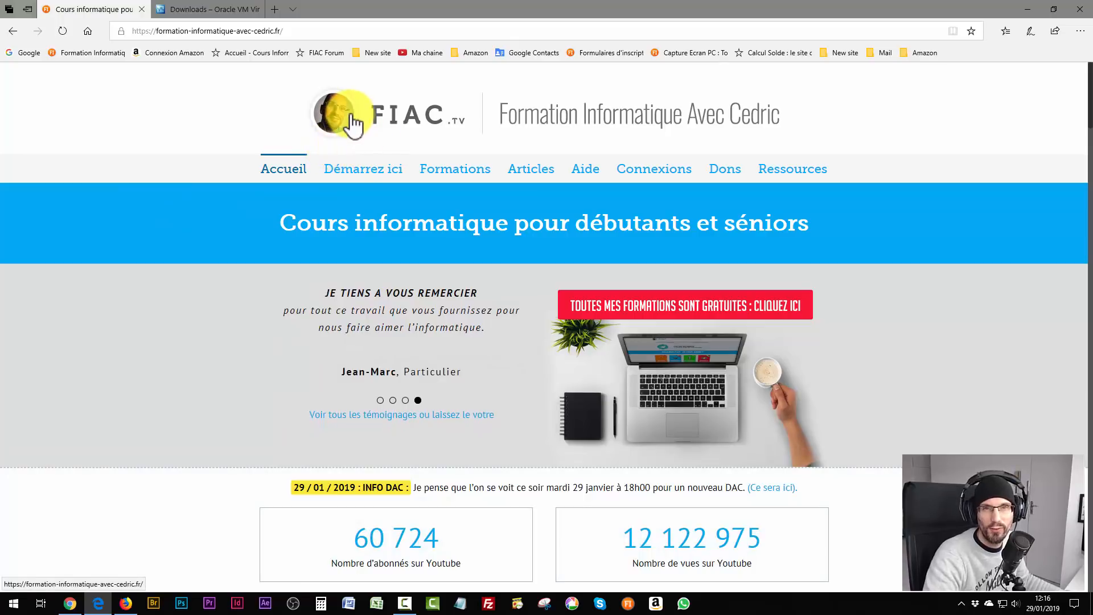
{"action": "left_click", "coordinate": [471, 172]}
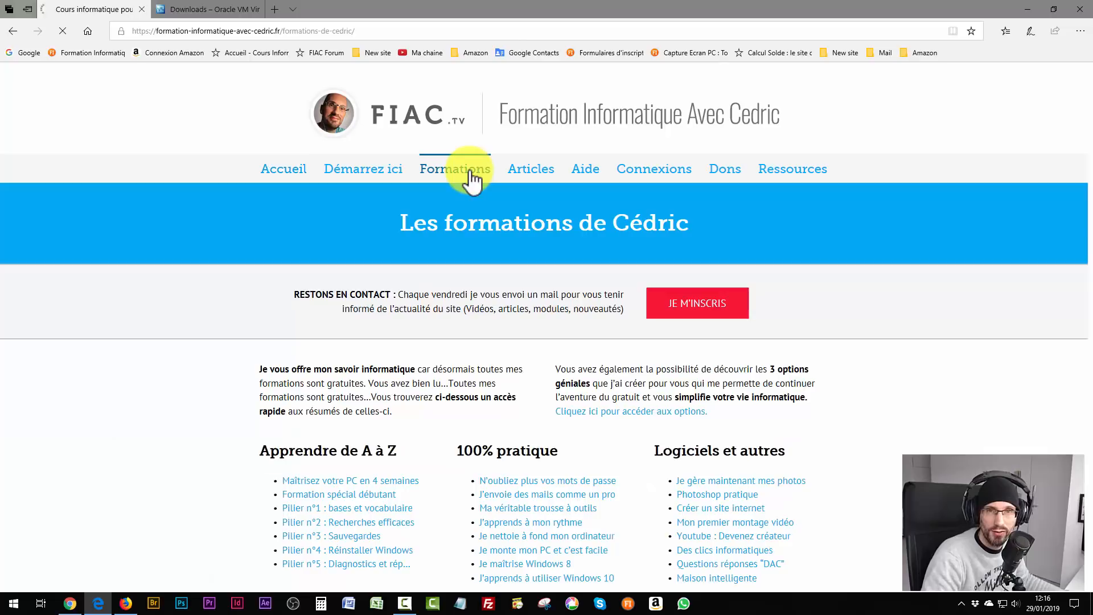
{"action": "scroll", "coordinate": [168, 273], "scroll_direction": "down", "scroll_amount": 1}
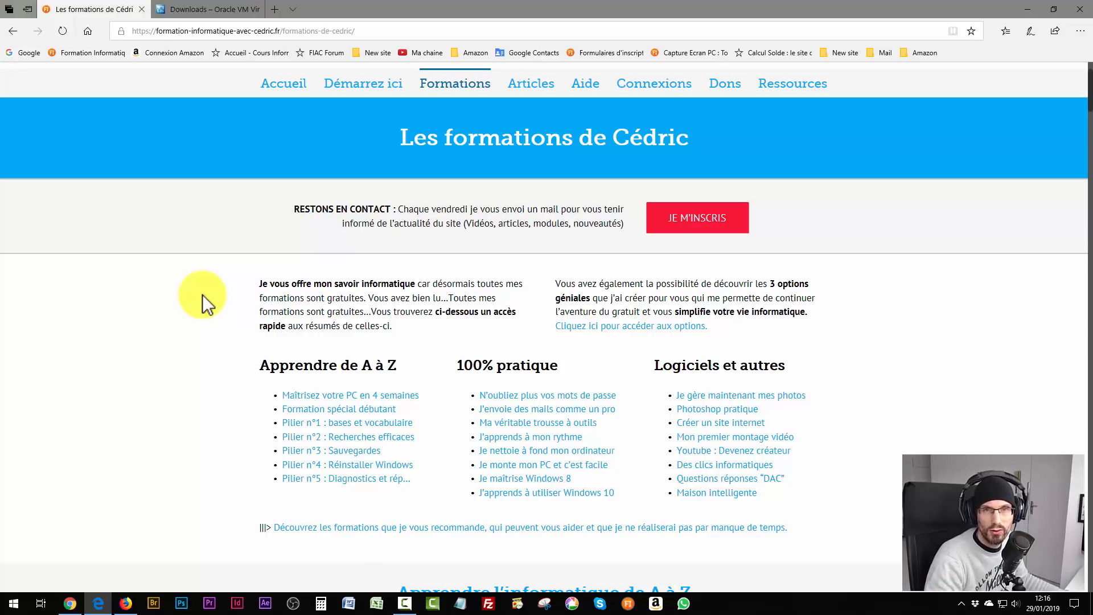
{"action": "scroll", "coordinate": [198, 295], "scroll_direction": "up", "scroll_amount": 1}
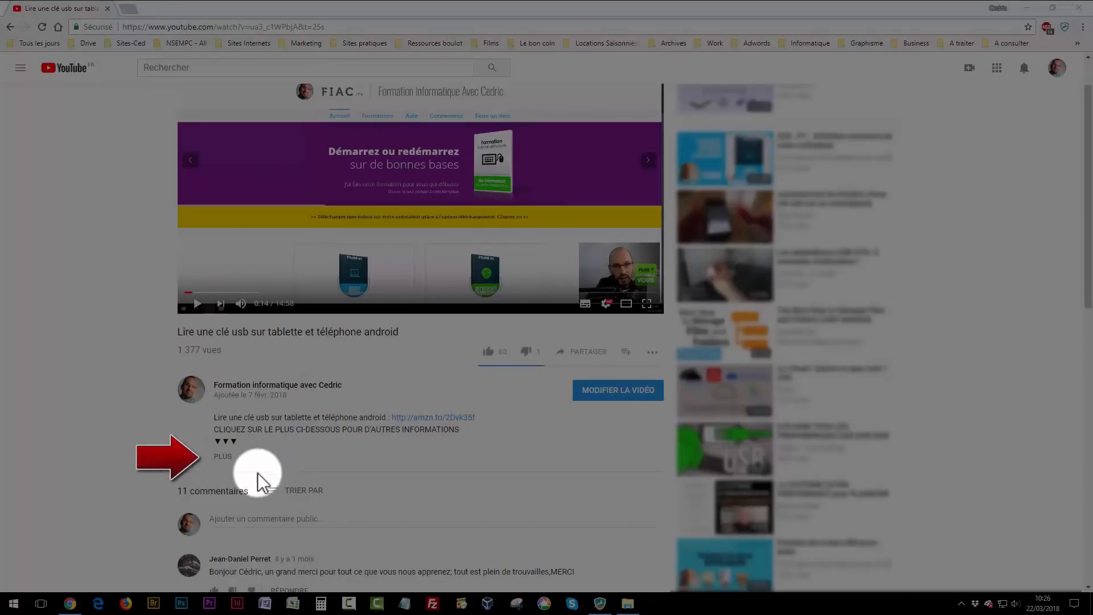
Expand the full description of the YouTube video "Lire une clé usb sur tablette et téléphone android".
{"action": "left_click", "coordinate": [225, 458]}
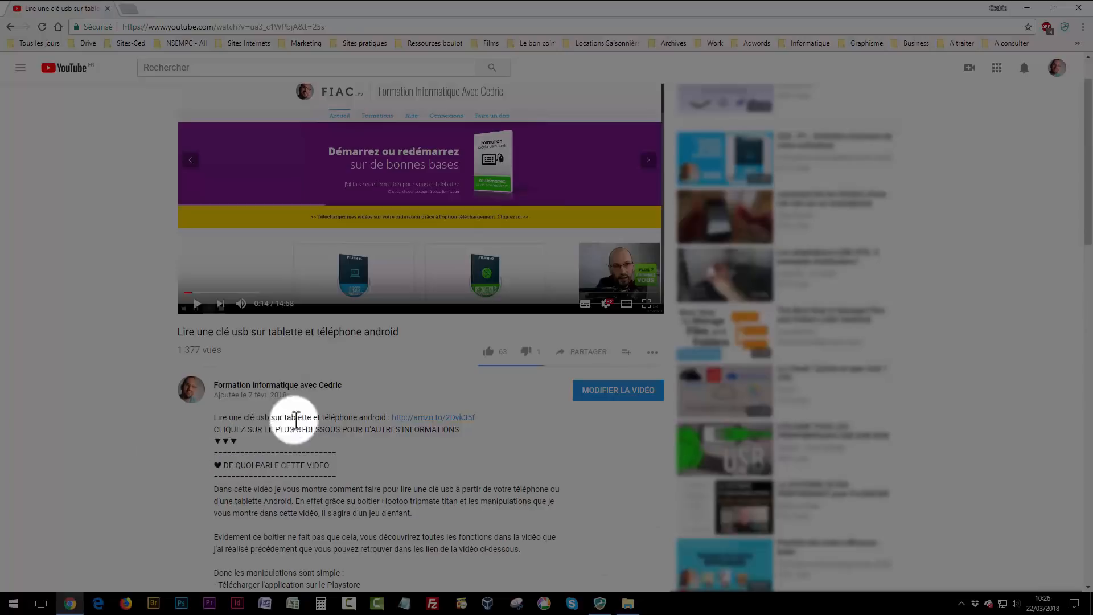